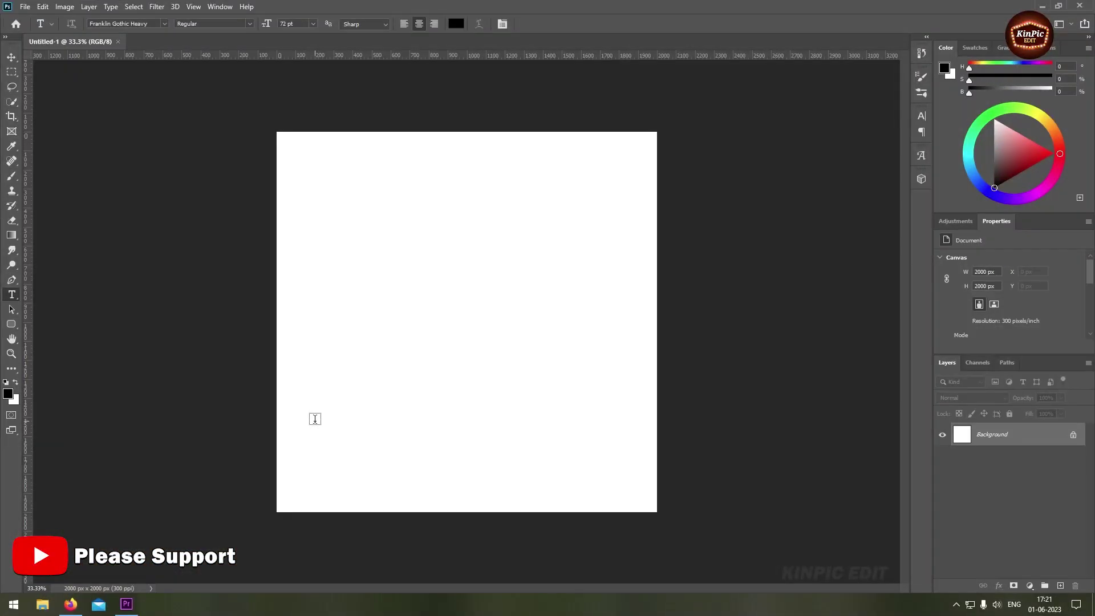
Step: Set up a new blank document named 'wooden texture' at 1920 × 1080 px and 300 ppi
{"action": "left_click", "coordinate": [29, 7]}
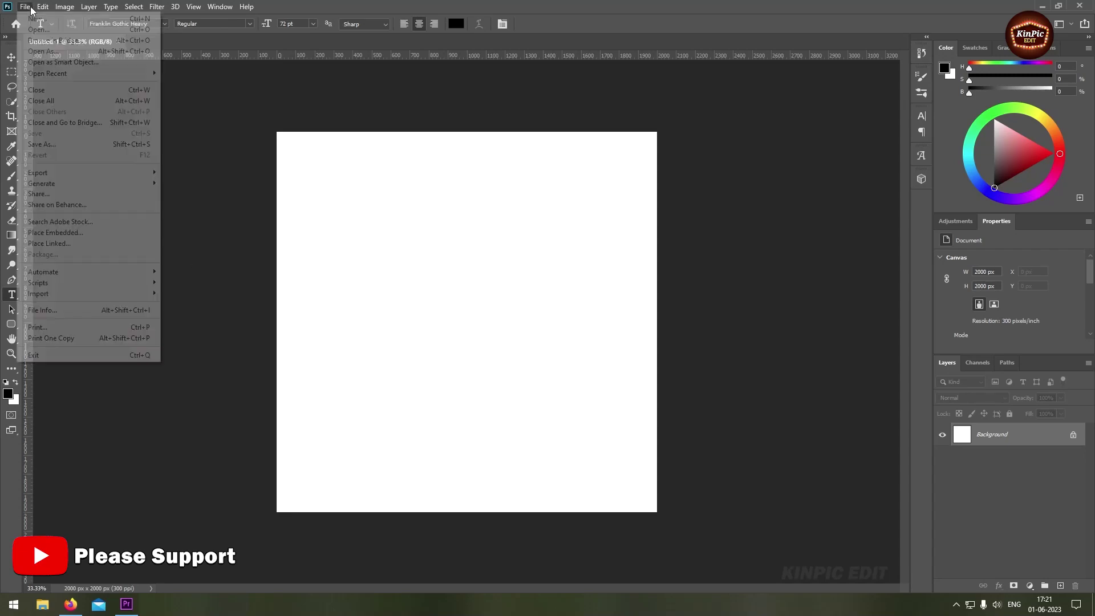
{"action": "left_click", "coordinate": [35, 18]}
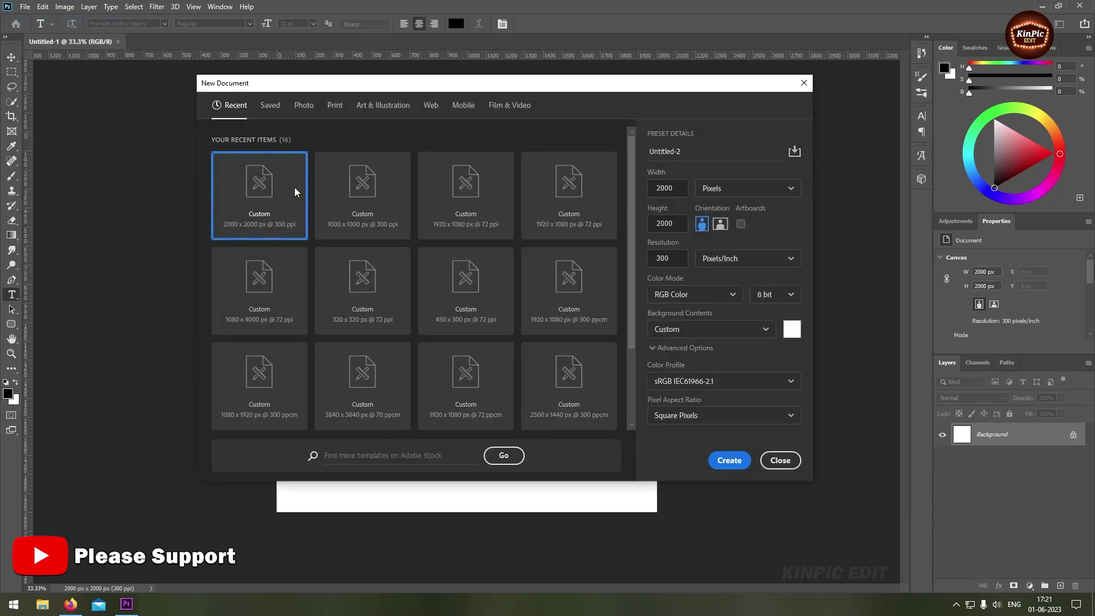
{"action": "double_click", "coordinate": [674, 191]}
{"action": "type", "text": "19"}
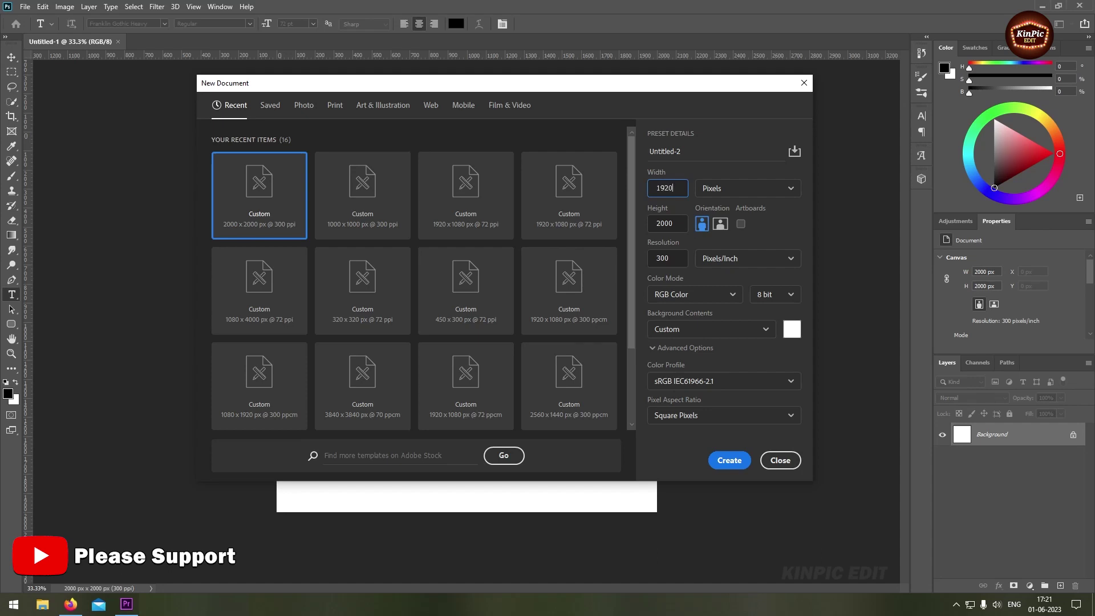
{"action": "key", "text": "Tab"}
{"action": "type", "text": "1080"}
{"action": "key", "text": "Tab"}
{"action": "type", "text": "300"}
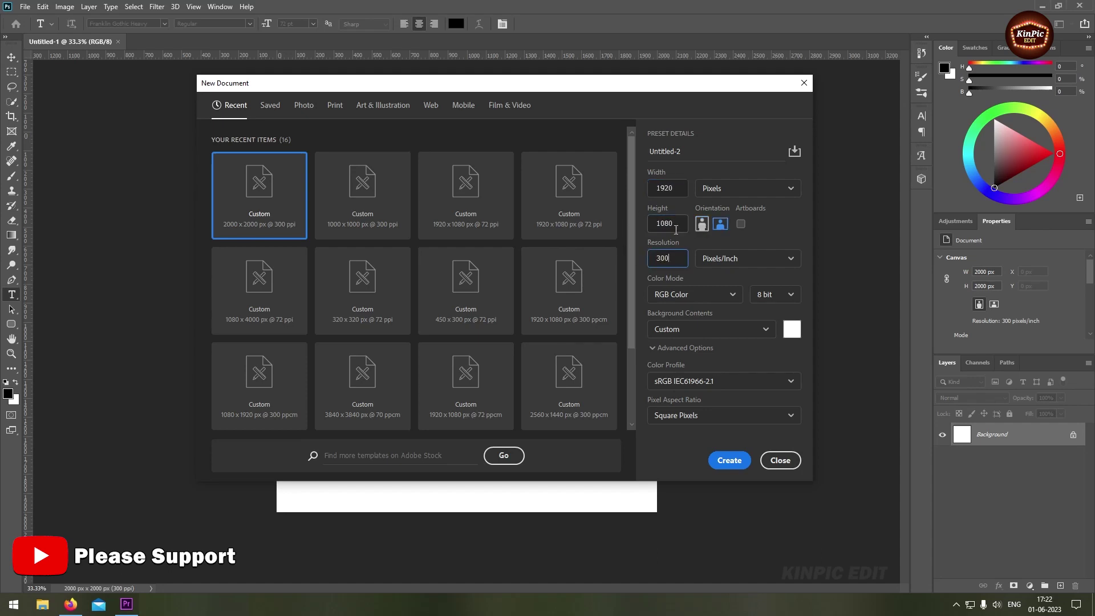
{"action": "left_click", "coordinate": [665, 151]}
{"action": "type", "text": "wooden texture"}
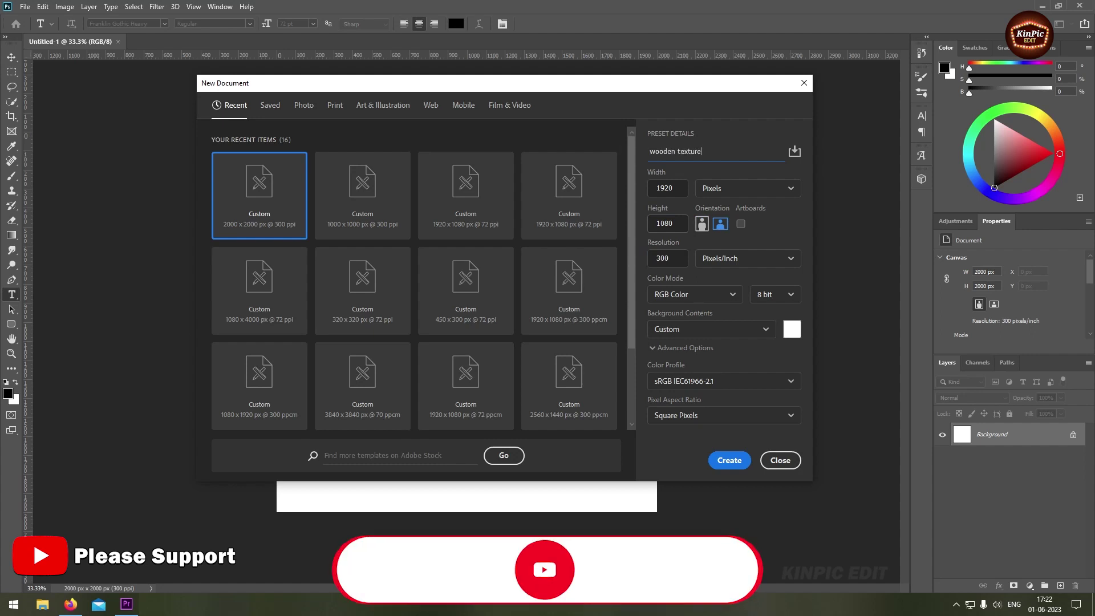
{"action": "left_click", "coordinate": [719, 462]}
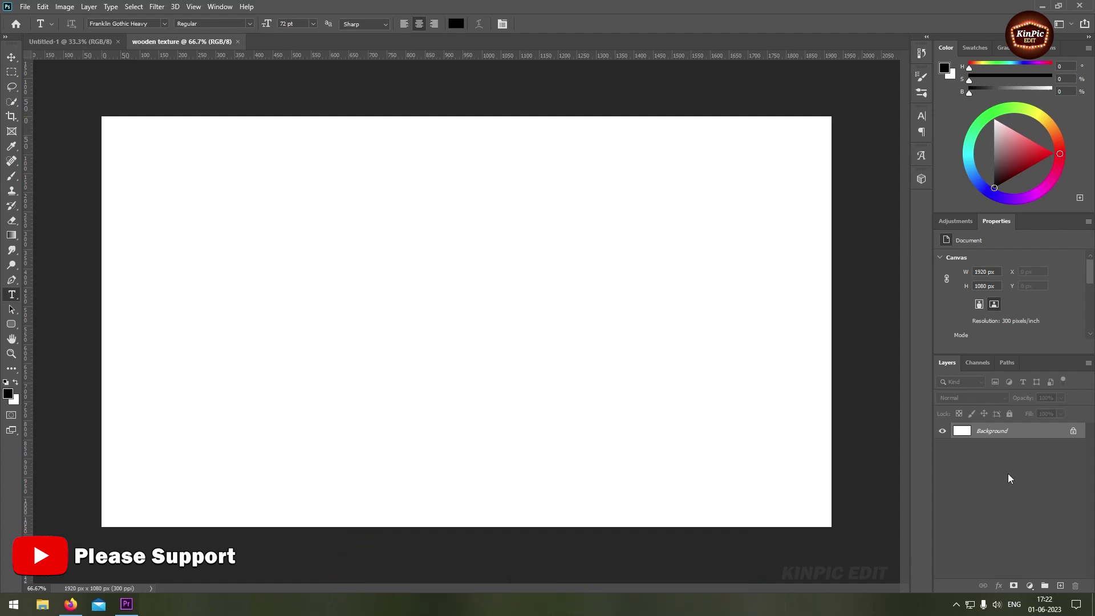
Step: Add a new layer named 'tuxture' and convert it to a smart object
{"action": "left_click", "coordinate": [1060, 586]}
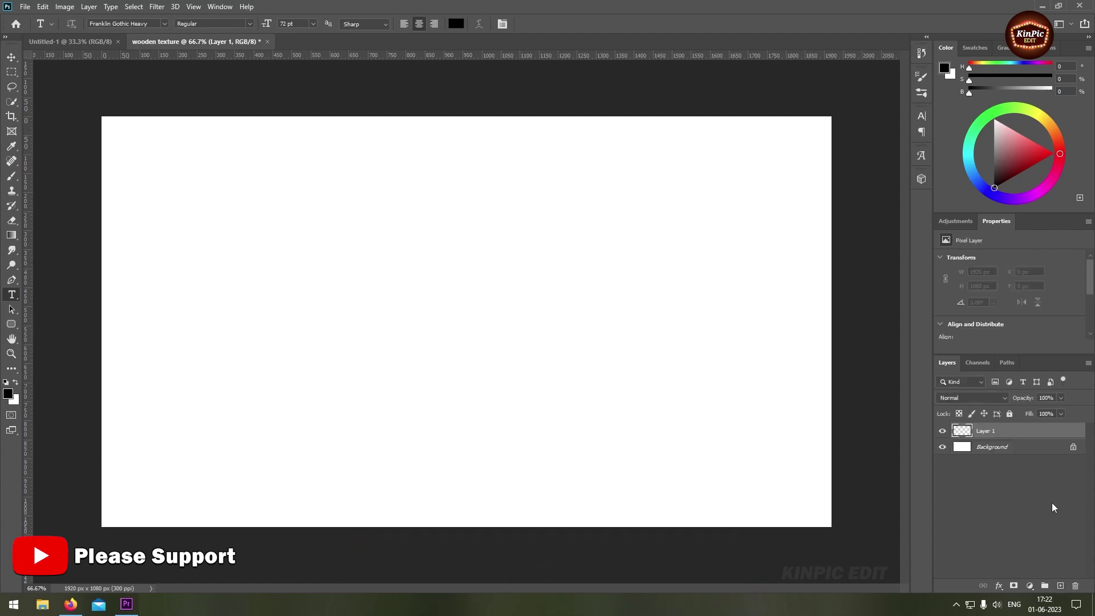
{"action": "double_click", "coordinate": [988, 432]}
{"action": "type", "text": "texture"}
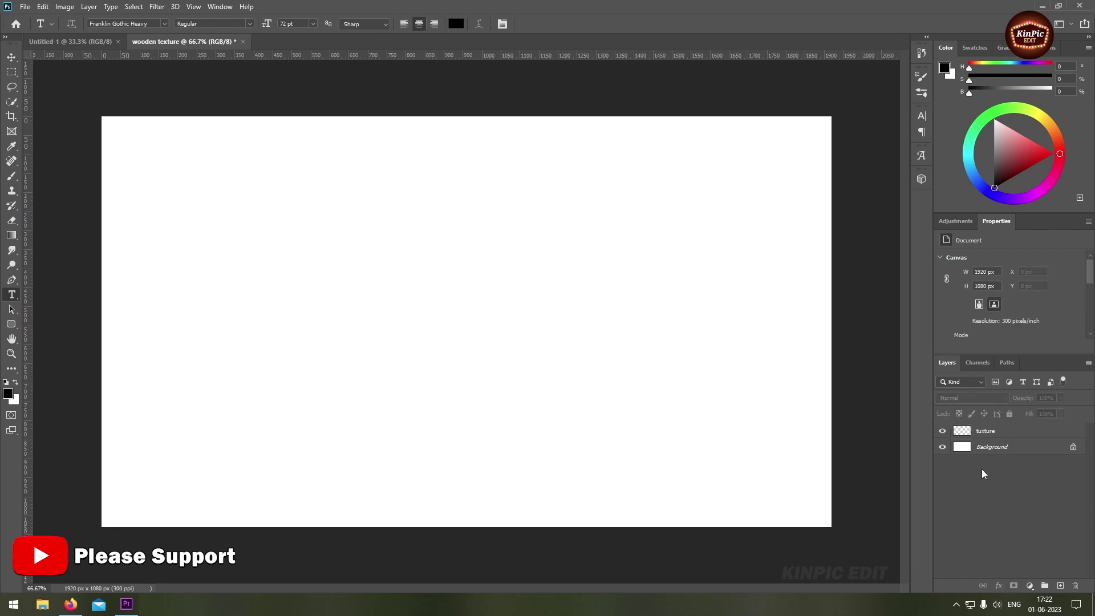
{"action": "left_click", "coordinate": [1006, 434]}
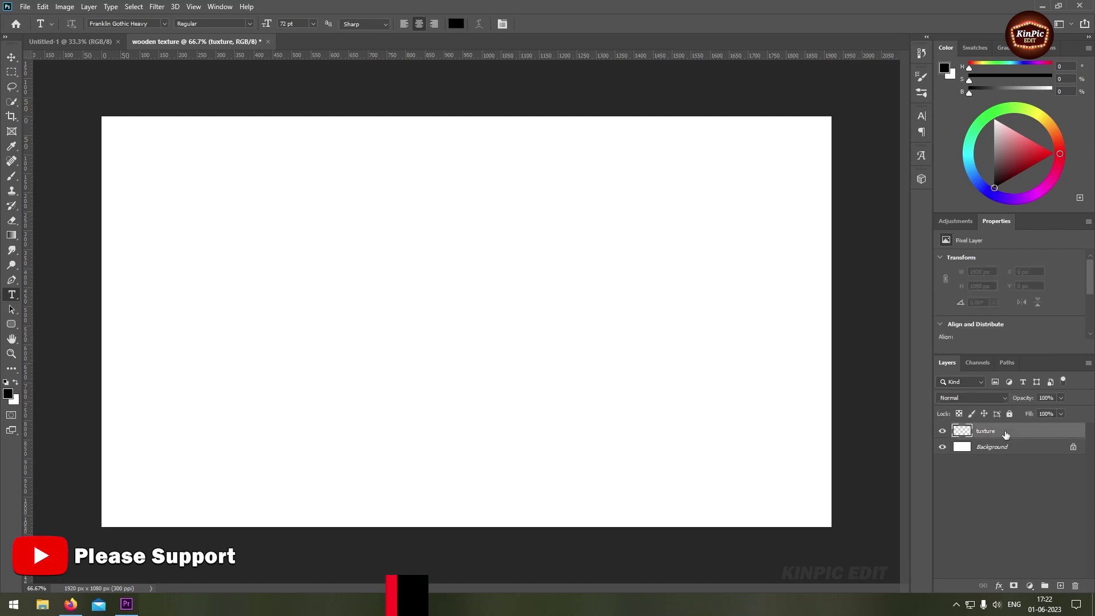
{"action": "right_click", "coordinate": [1005, 434]}
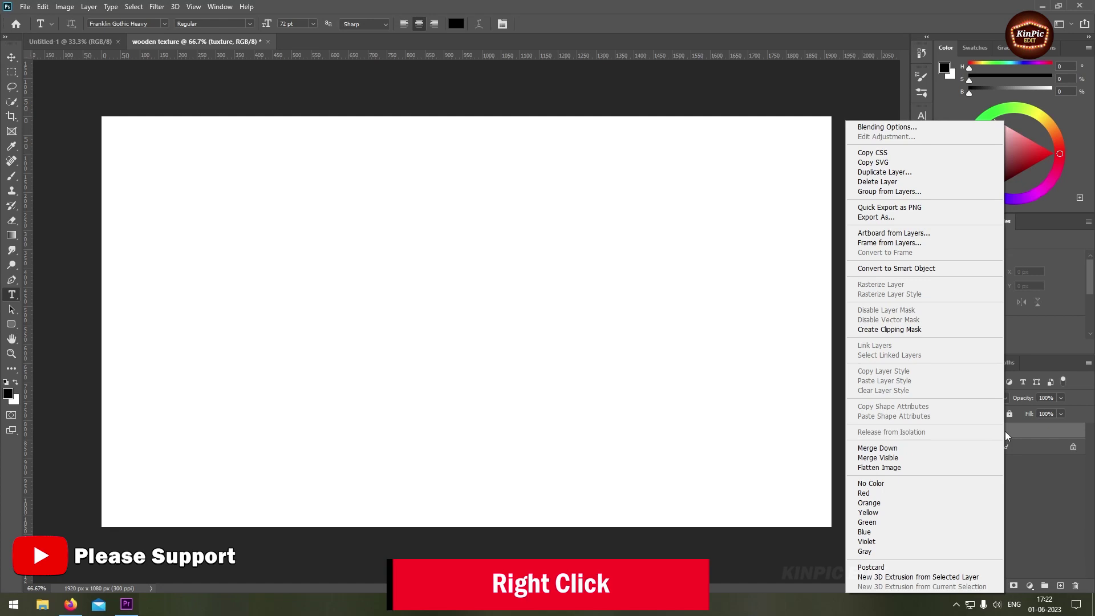
{"action": "left_click", "coordinate": [959, 269]}
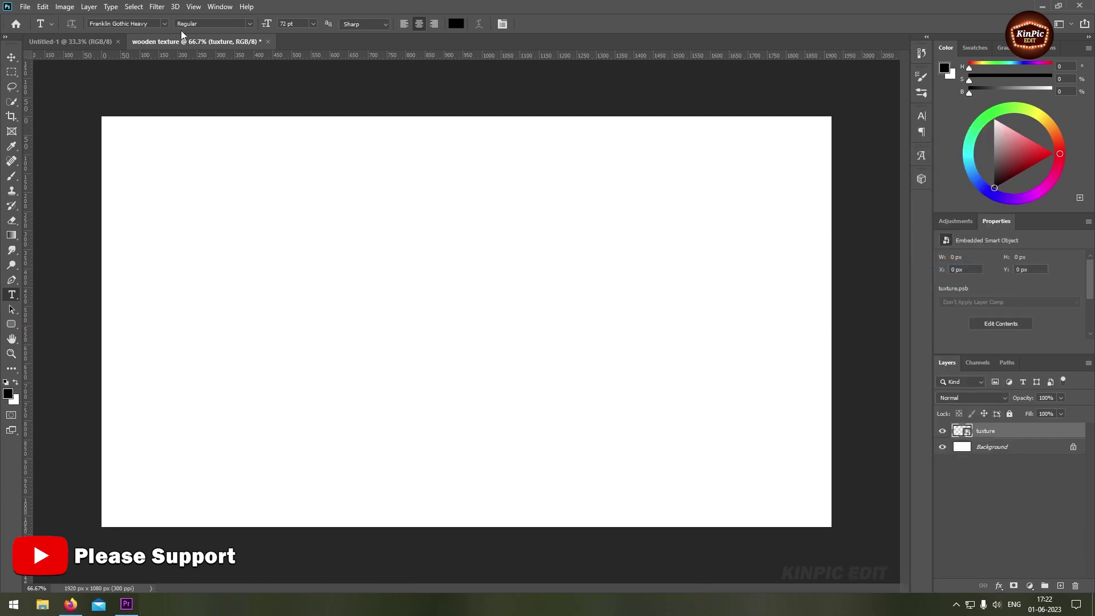
Step: Render grey clouds onto the tuxture smart object with Filter > Render > Clouds
{"action": "left_click", "coordinate": [156, 7]}
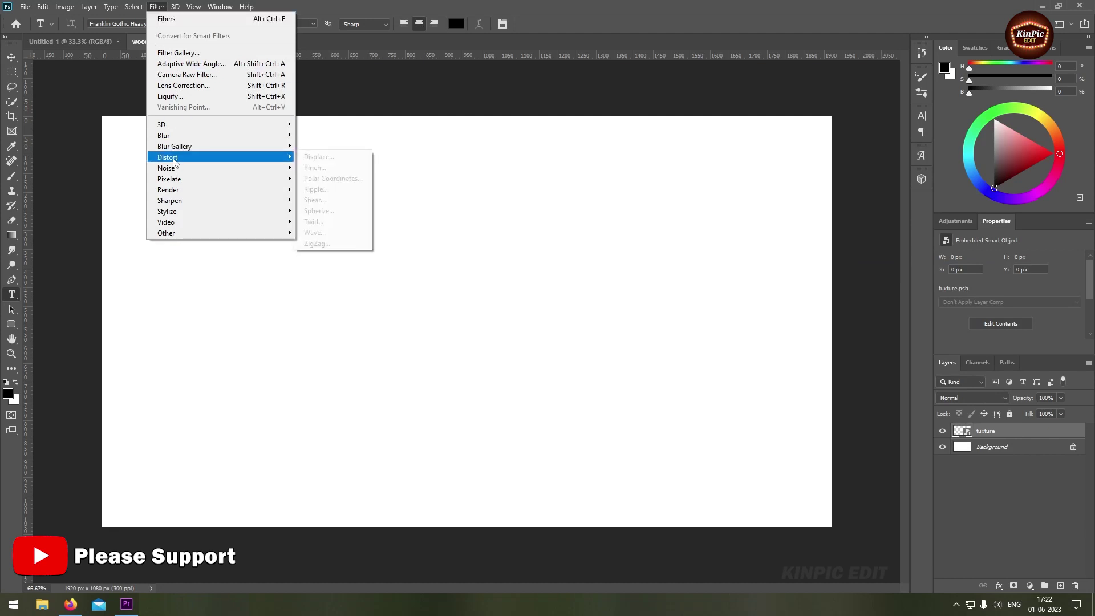
{"action": "mouse_move", "coordinate": [177, 192]}
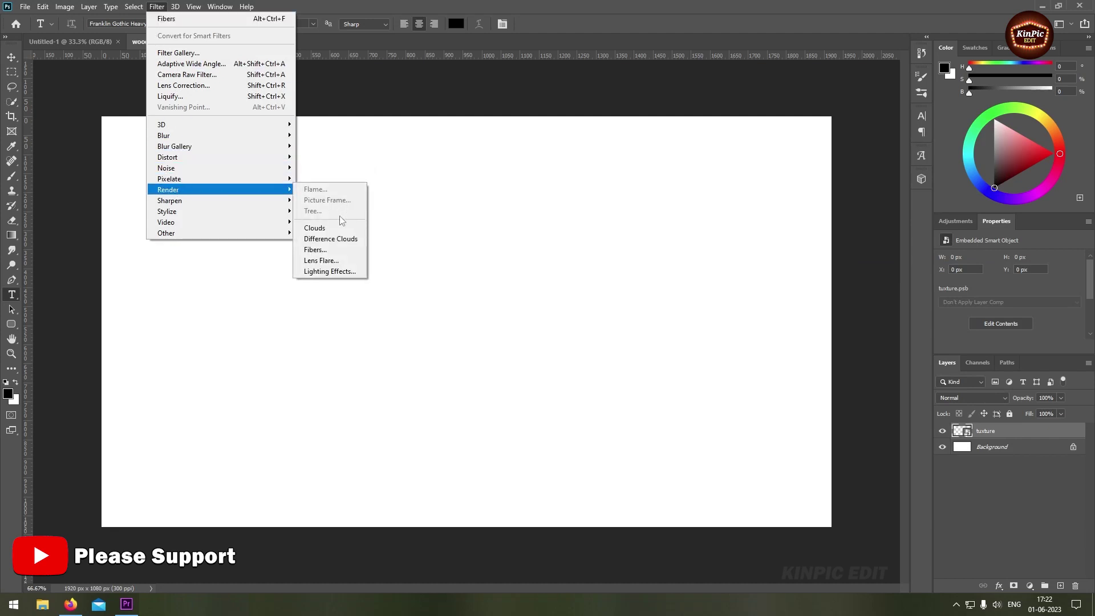
{"action": "left_click", "coordinate": [347, 231]}
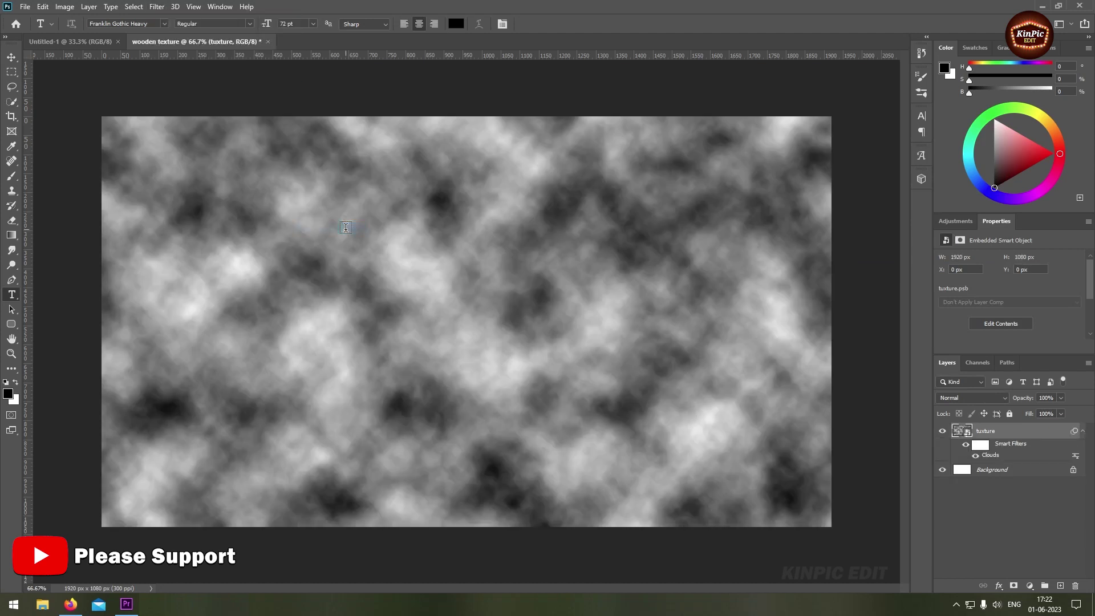
{"action": "left_click", "coordinate": [157, 6]}
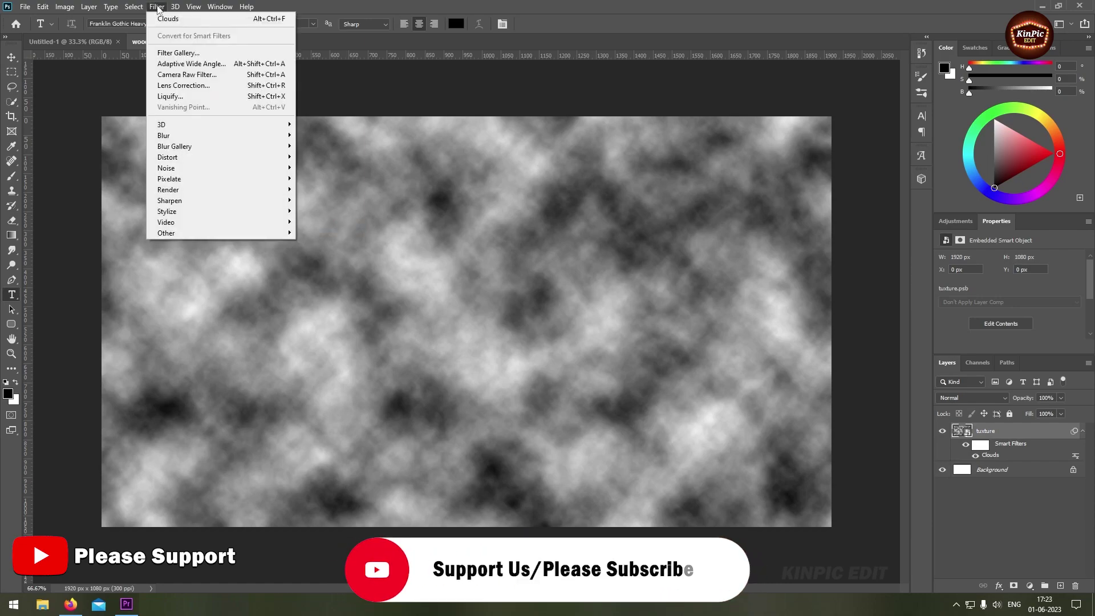
Step: Apply two stacked Sketch > Chrome effects (Detail 5, Smoothness 10) through the Filter Gallery
{"action": "left_click", "coordinate": [171, 53]}
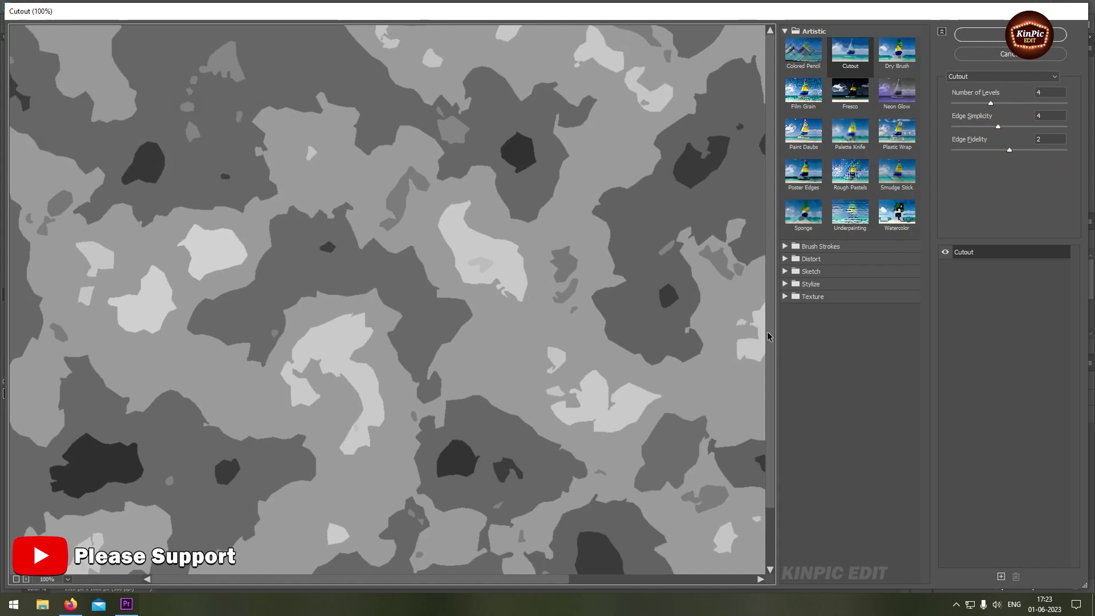
{"action": "left_click", "coordinate": [785, 272]}
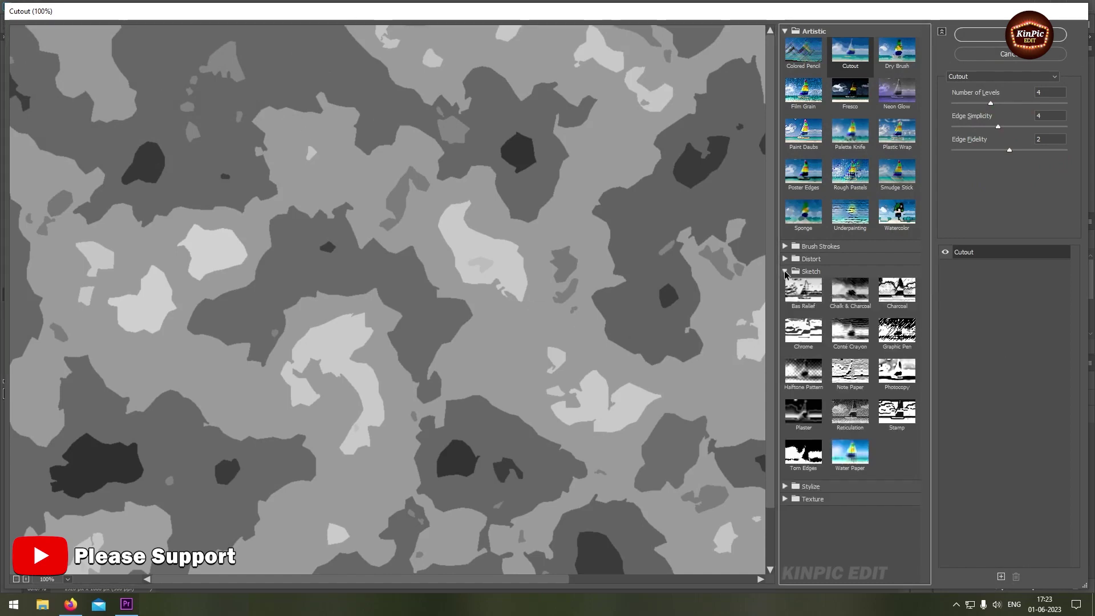
{"action": "left_click", "coordinate": [803, 334]}
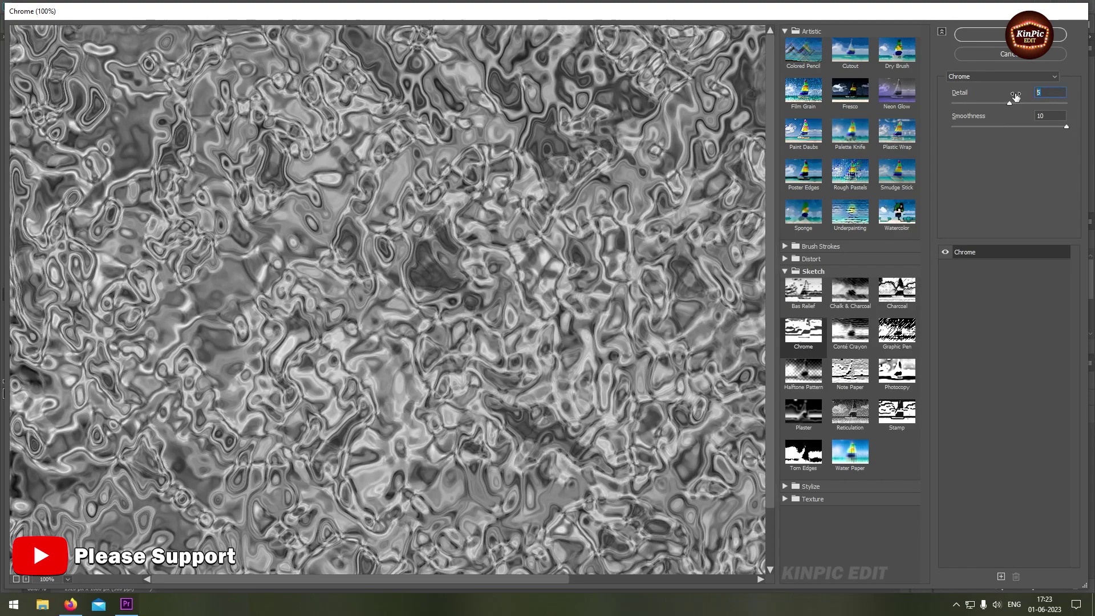
{"action": "key", "text": "Tab"}
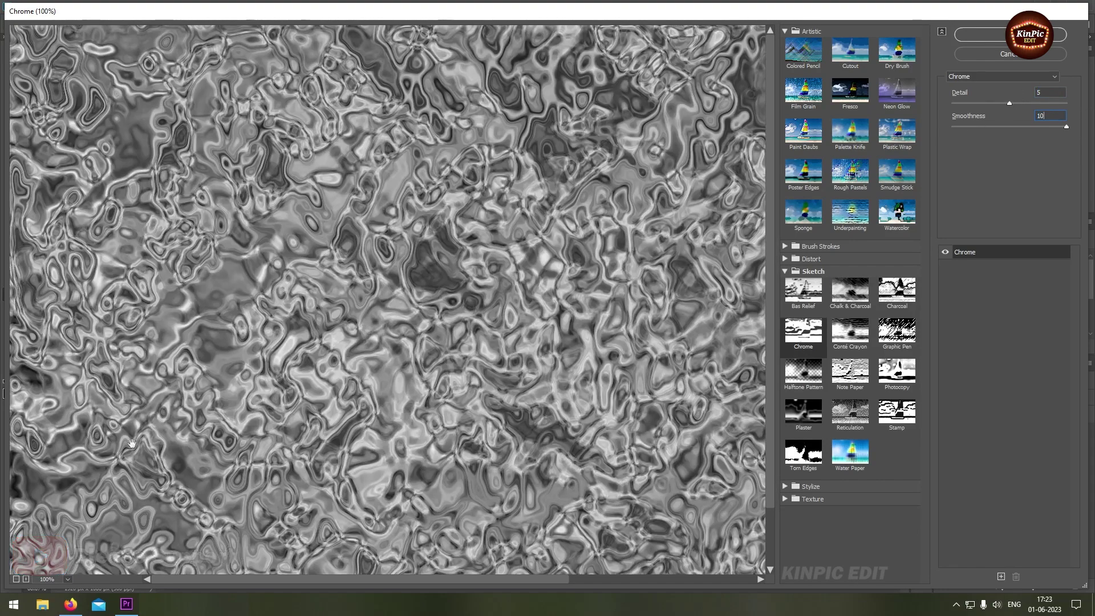
{"action": "left_click", "coordinate": [17, 579]}
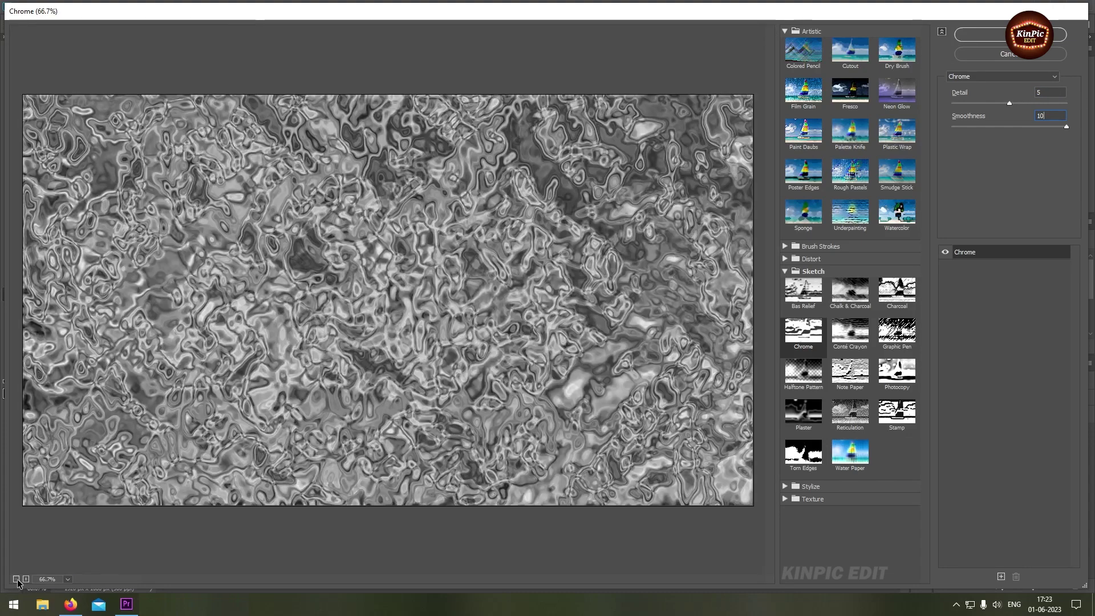
{"action": "left_click", "coordinate": [16, 579]}
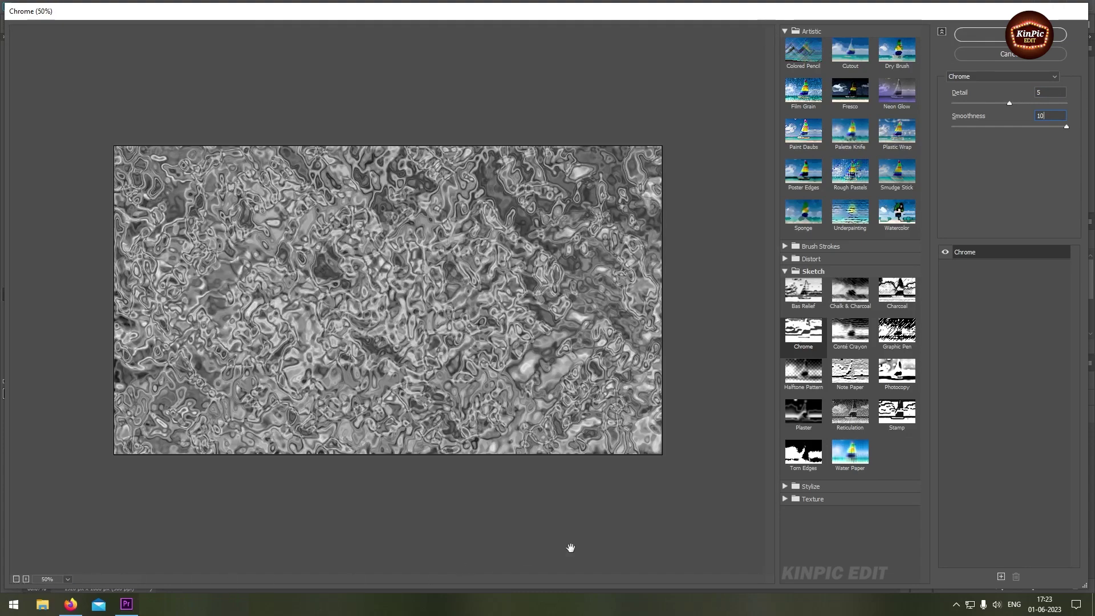
{"action": "left_click", "coordinate": [1001, 577]}
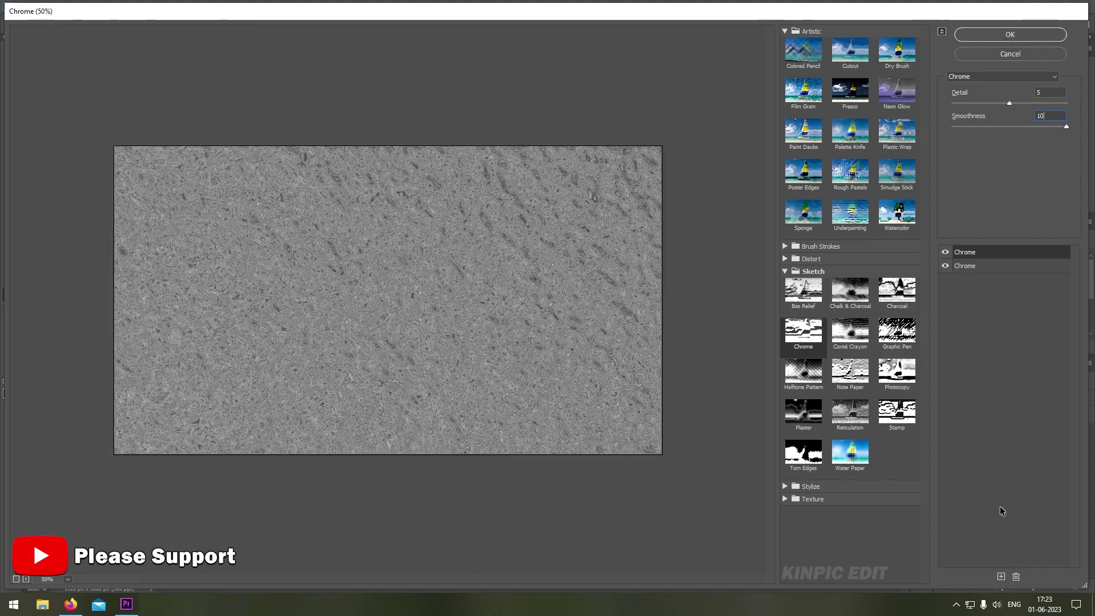
{"action": "left_click", "coordinate": [1013, 35]}
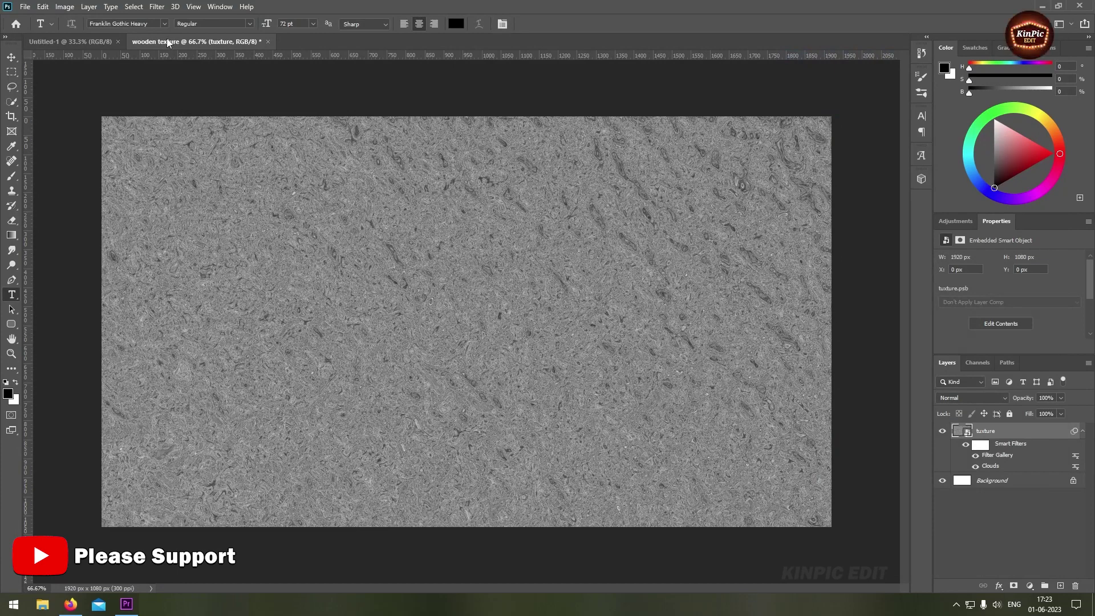
Step: Apply a Fibers filter with Variance 10 and Strength 64 to the texture layer
{"action": "left_click", "coordinate": [157, 7]}
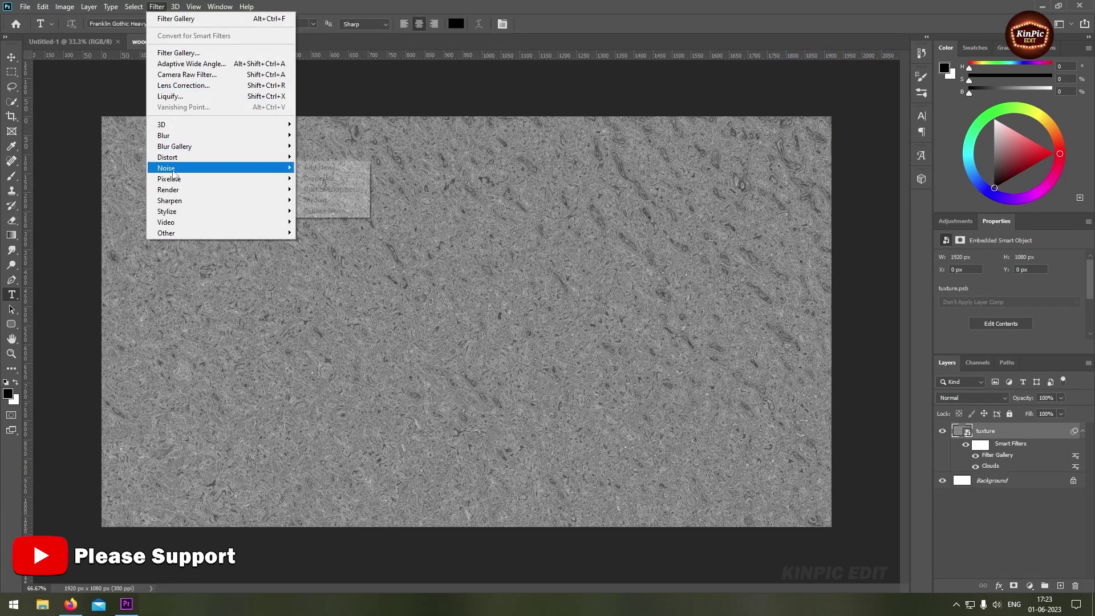
{"action": "mouse_move", "coordinate": [173, 195]}
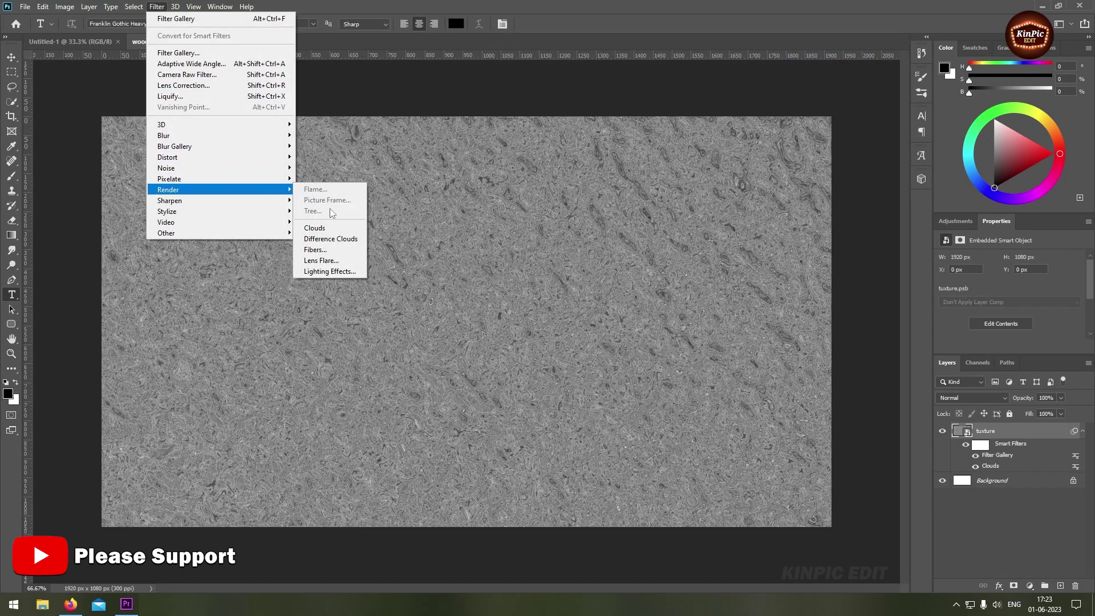
{"action": "left_click", "coordinate": [341, 250]}
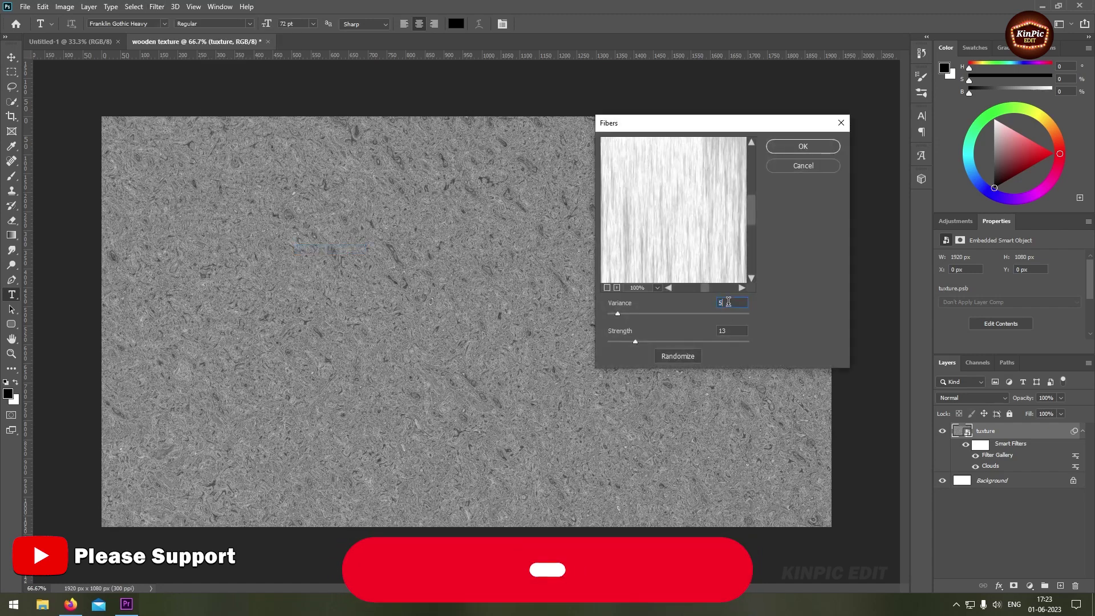
{"action": "type", "text": "10"}
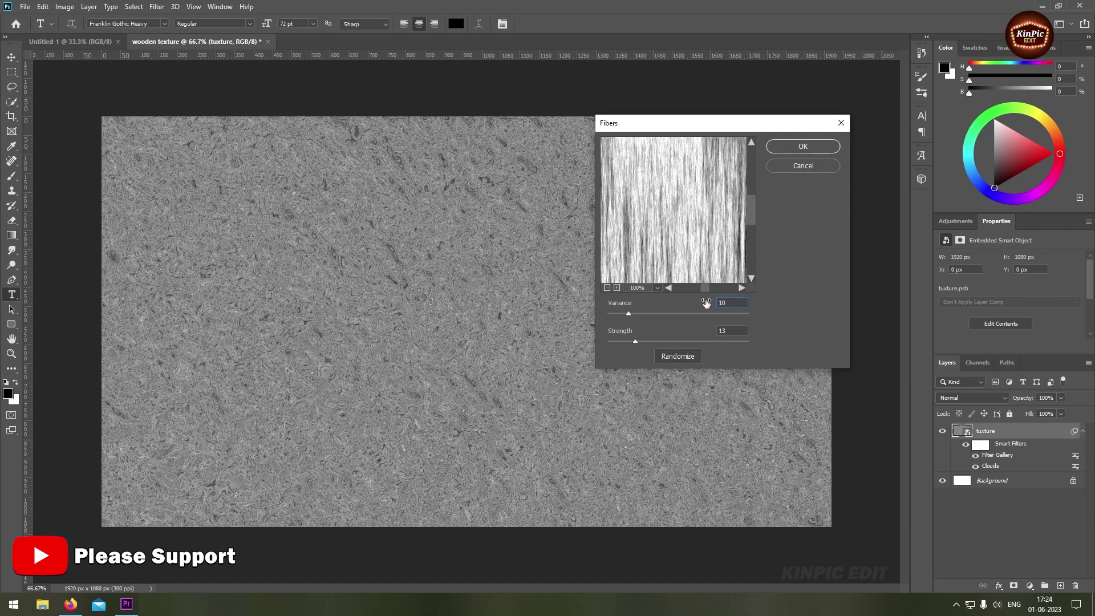
{"action": "left_click_drag", "start_coordinate": [636, 341], "coordinate": [789, 342]}
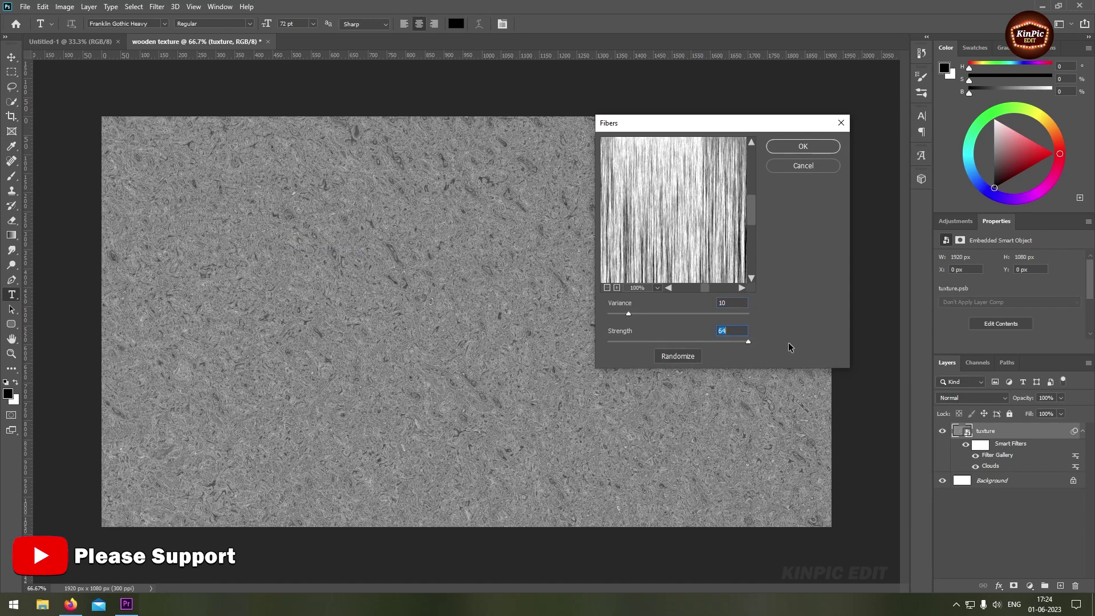
{"action": "left_click", "coordinate": [822, 147]}
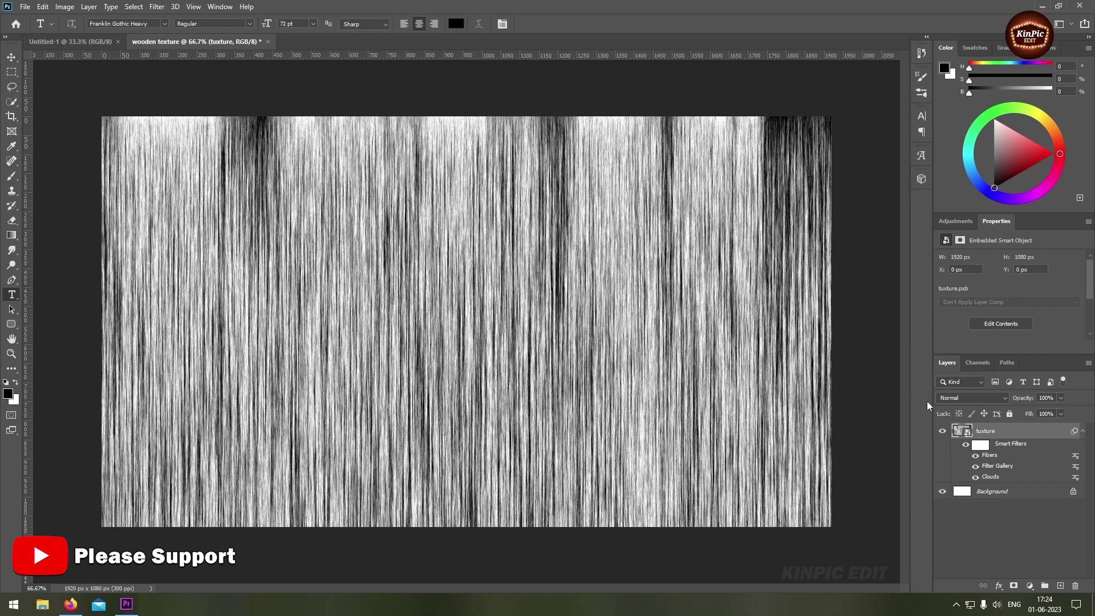
Step: Change the Fibers smart filter's blending mode to Multiply
{"action": "double_click", "coordinate": [1076, 458]}
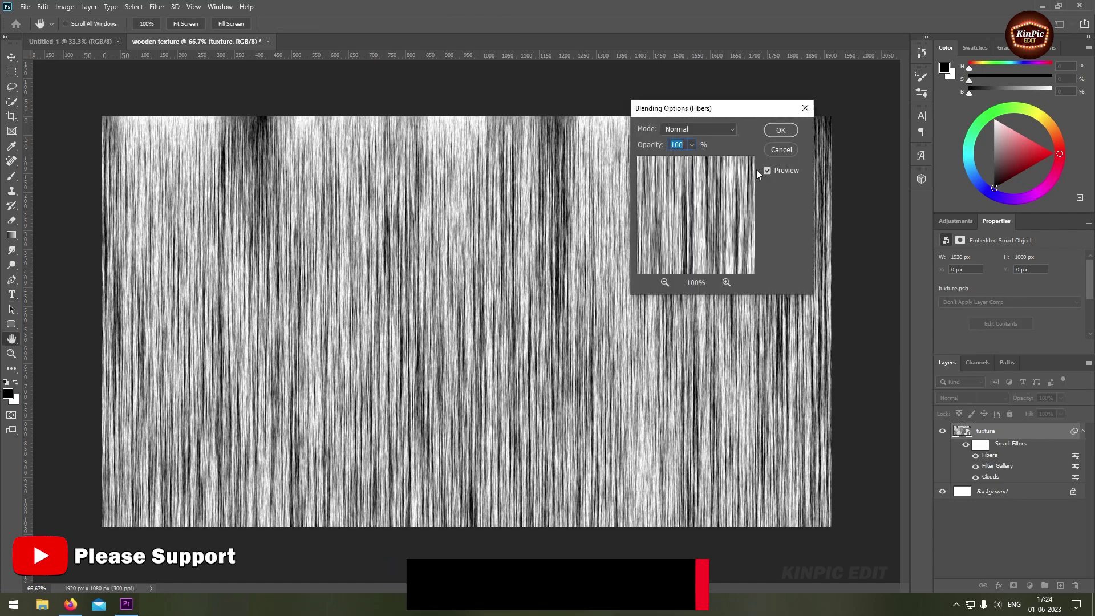
{"action": "left_click", "coordinate": [701, 128]}
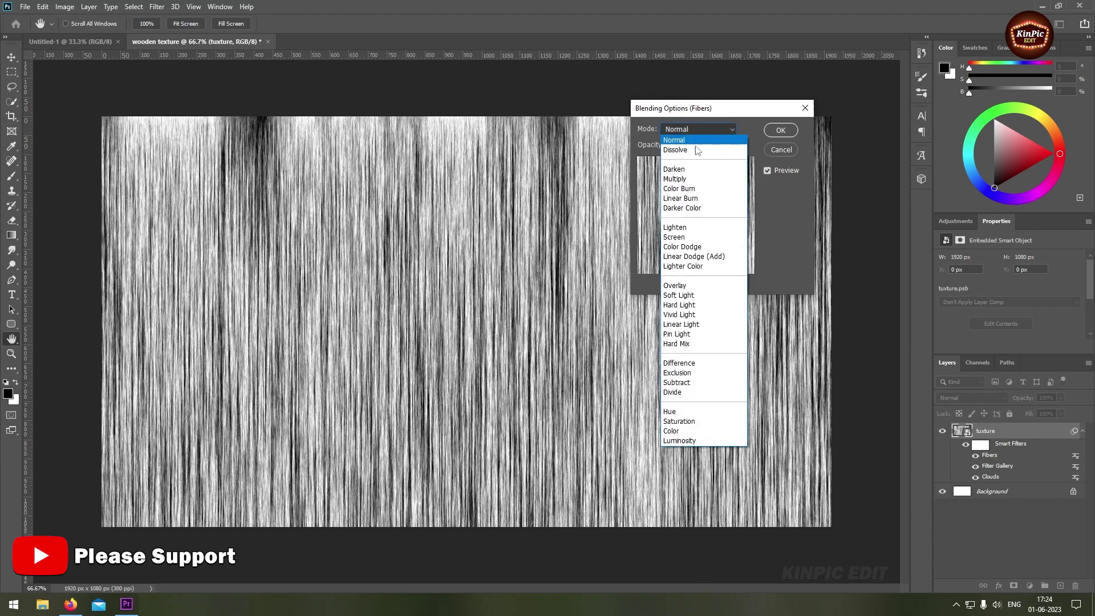
{"action": "left_click", "coordinate": [696, 179]}
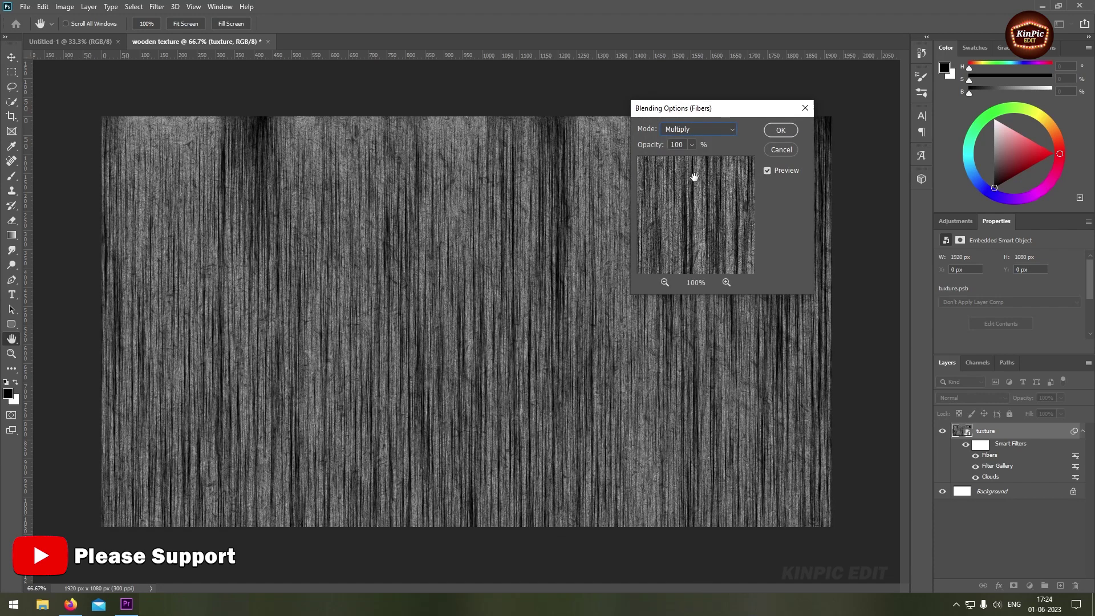
{"action": "left_click", "coordinate": [781, 131]}
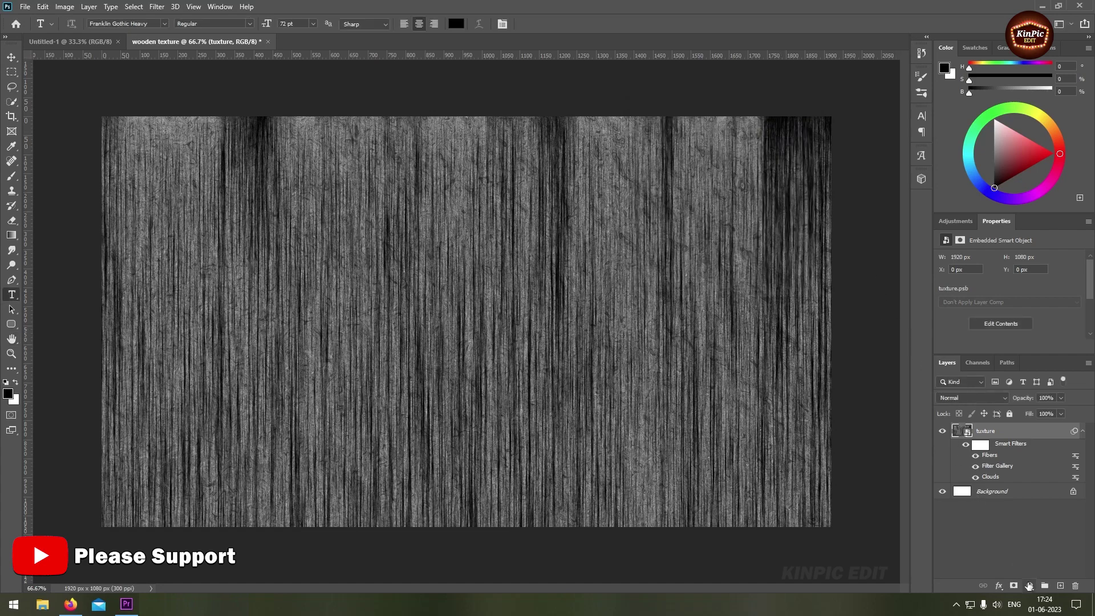
{"action": "left_click", "coordinate": [1030, 586]}
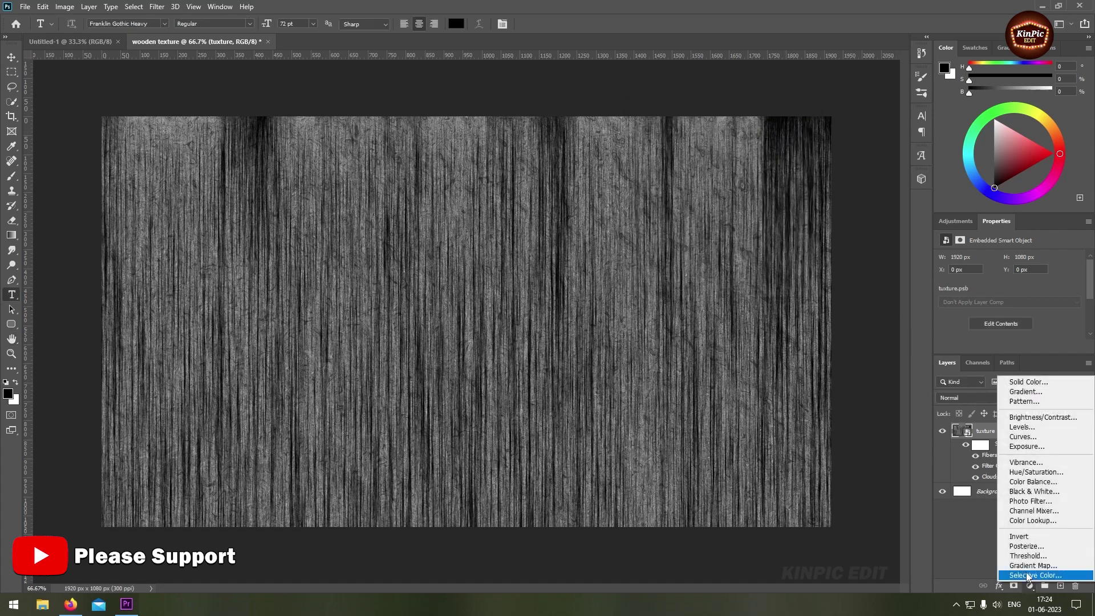
Step: Add a tan Solid Color fill layer (R208 G166 B128) blended in Color mode
{"action": "left_click", "coordinate": [1055, 387]}
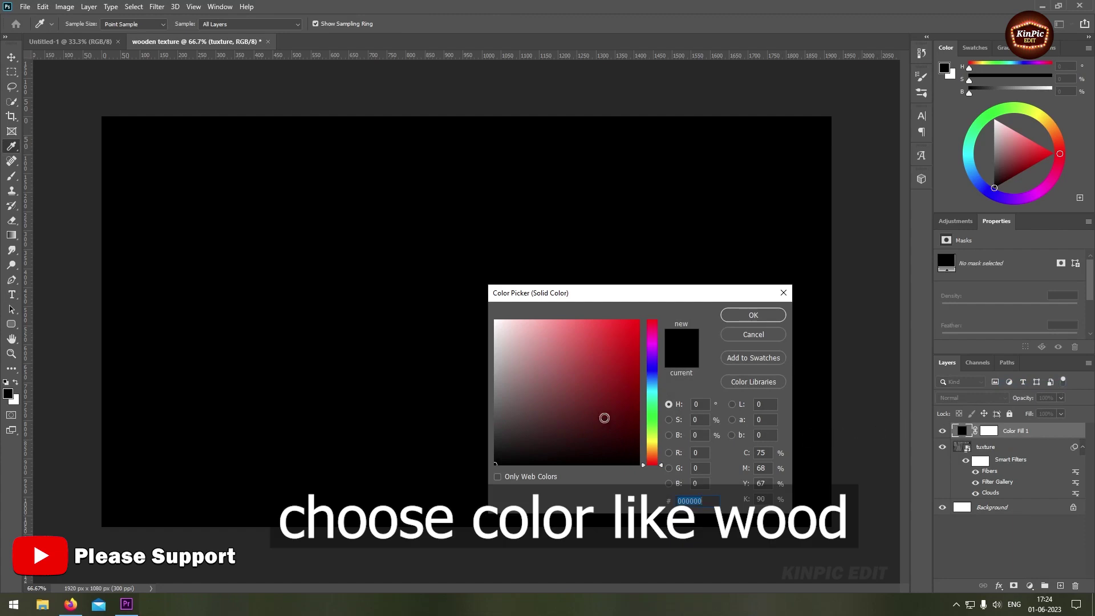
{"action": "left_click_drag", "start_coordinate": [652, 463], "coordinate": [652, 451]}
{"action": "left_click", "coordinate": [553, 352]}
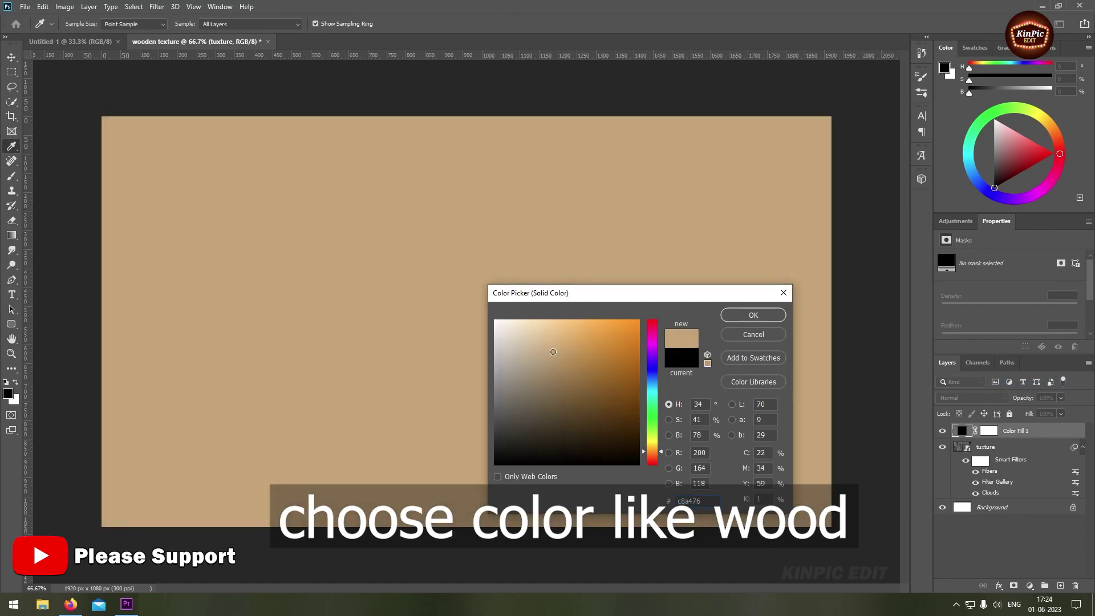
{"action": "left_click", "coordinate": [654, 453]}
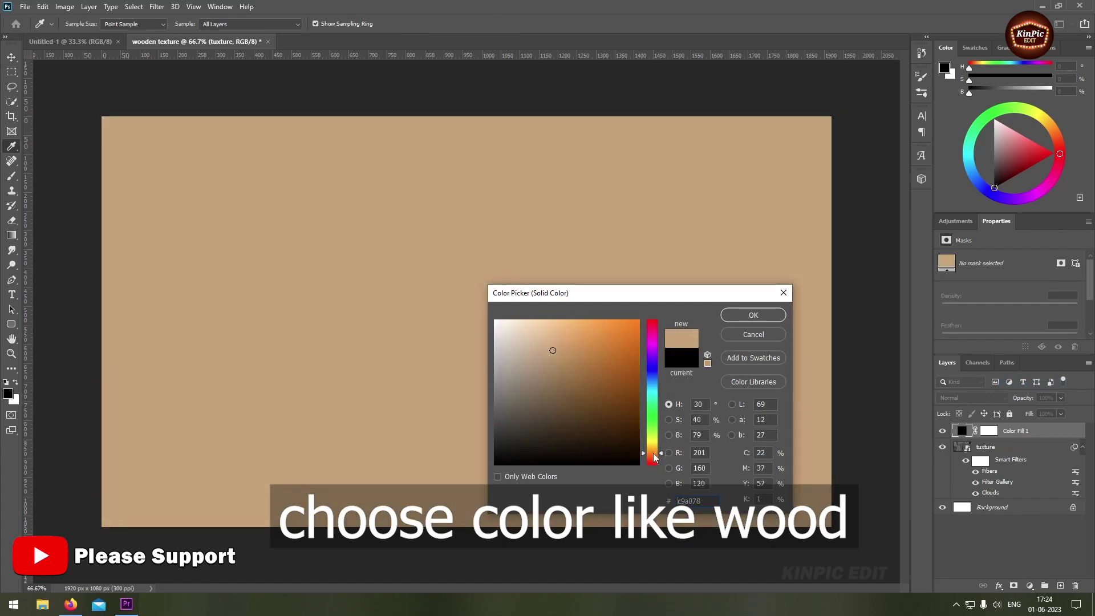
{"action": "left_click", "coordinate": [754, 315]}
{"action": "key", "text": "t"}
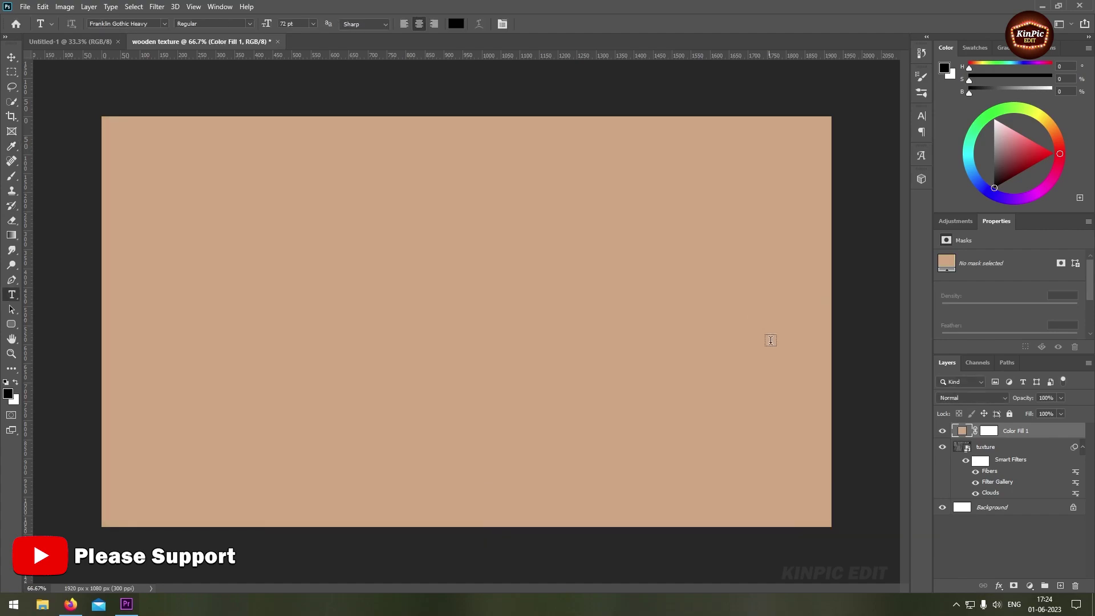
{"action": "left_click", "coordinate": [968, 401]}
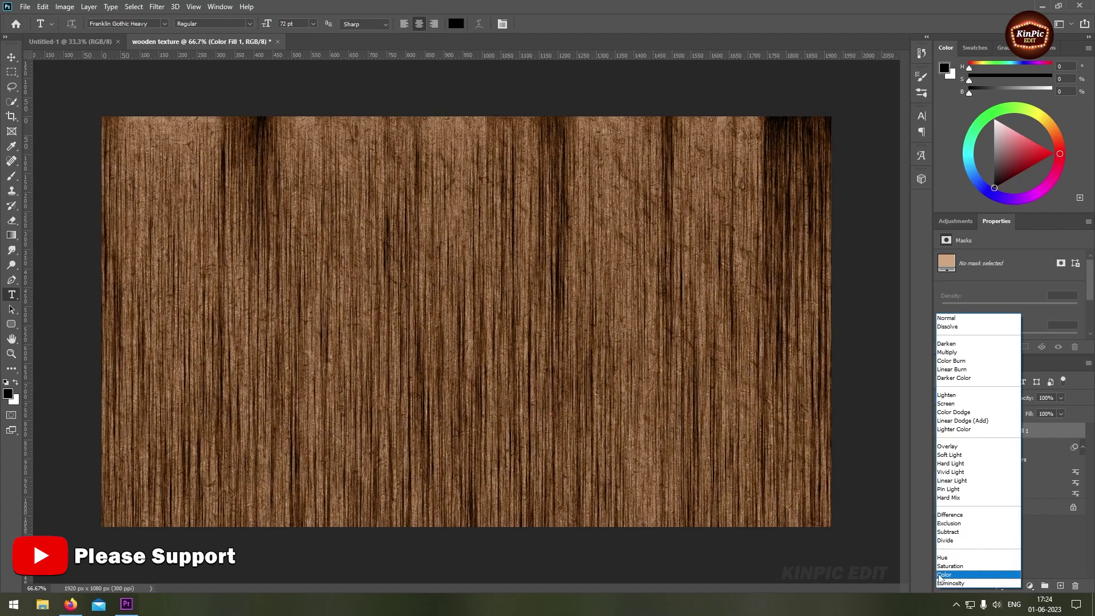
{"action": "left_click", "coordinate": [978, 574]}
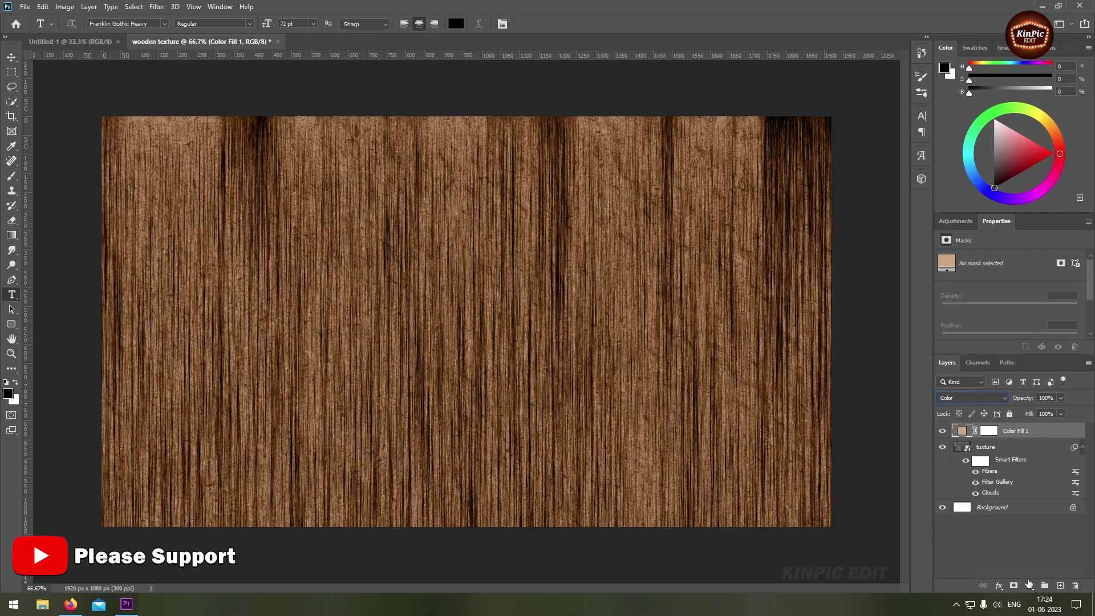
{"action": "left_click", "coordinate": [1029, 585]}
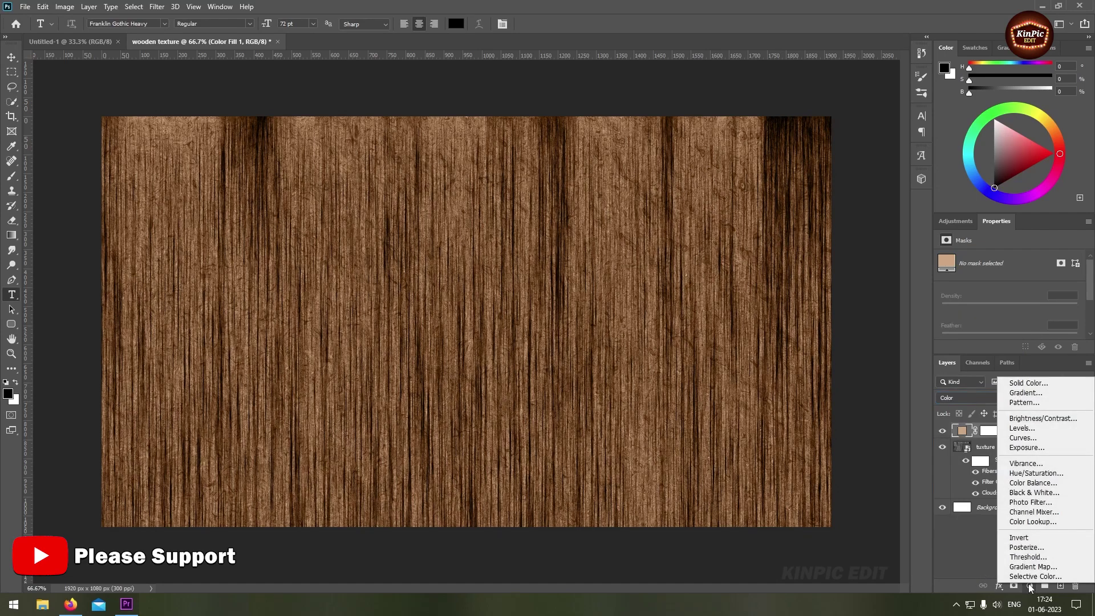
Step: Add a Levels adjustment layer with input levels 1, 1.00 and 173
{"action": "left_click", "coordinate": [1024, 429]}
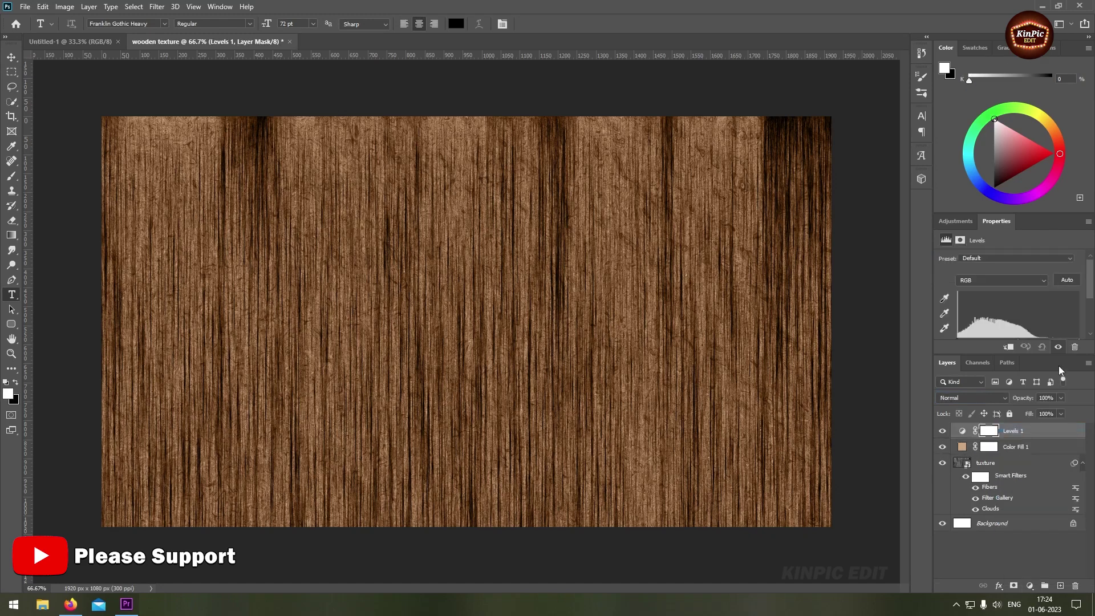
{"action": "scroll", "coordinate": [1092, 297], "scroll_direction": "down", "scroll_amount": 2}
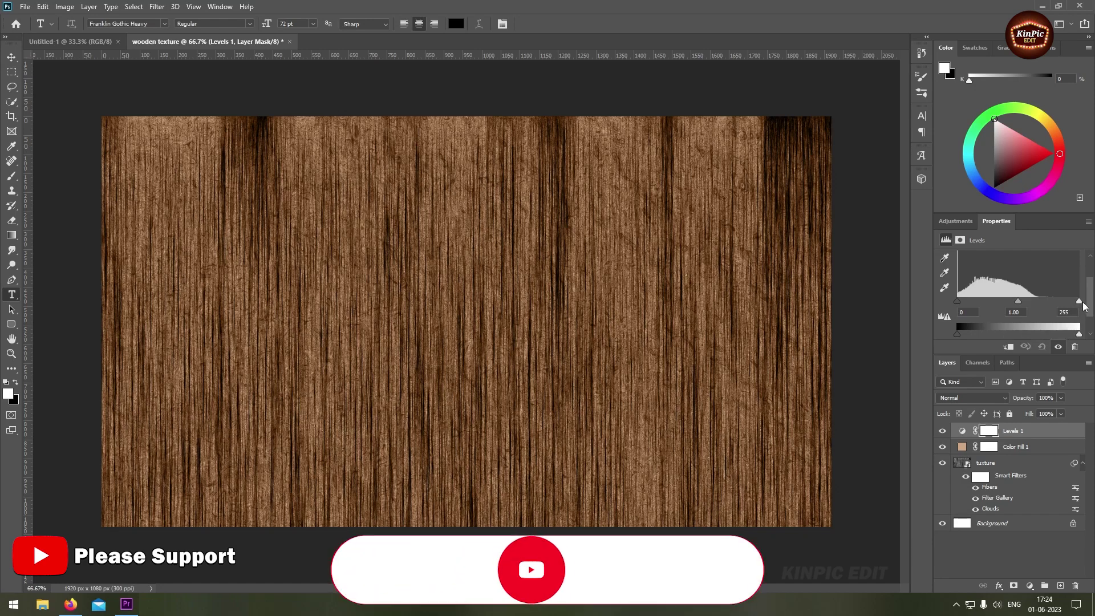
{"action": "left_click_drag", "start_coordinate": [1079, 300], "coordinate": [1043, 310]}
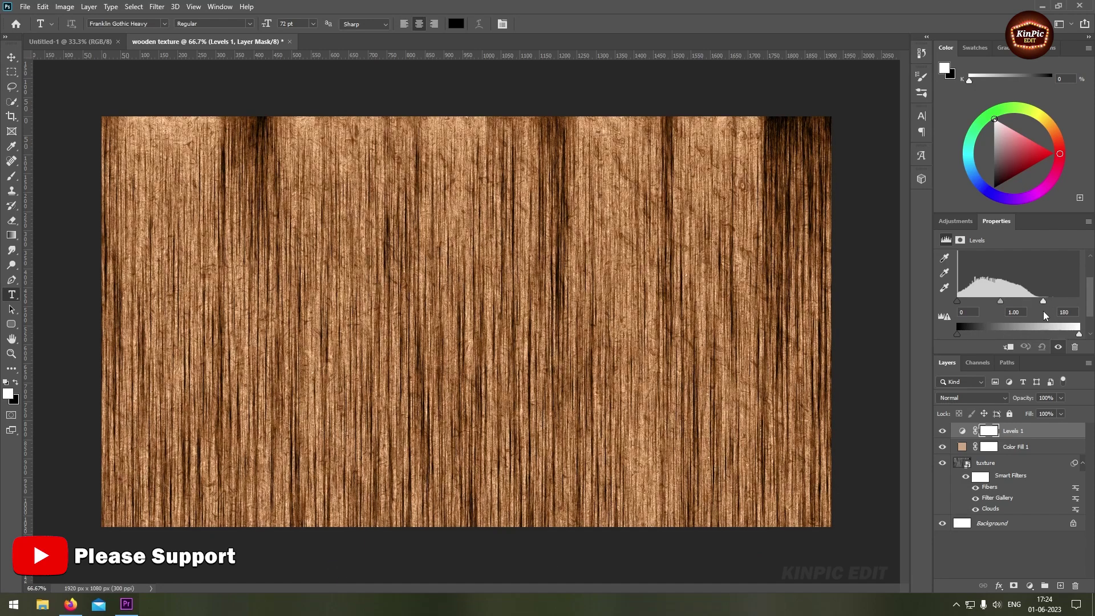
{"action": "left_click_drag", "start_coordinate": [960, 301], "coordinate": [961, 302]}
{"action": "left_click_drag", "start_coordinate": [1042, 301], "coordinate": [1040, 303]}
Step: Type 'TIMBER' in white on the canvas as a new text layer
{"action": "left_click", "coordinate": [360, 317]}
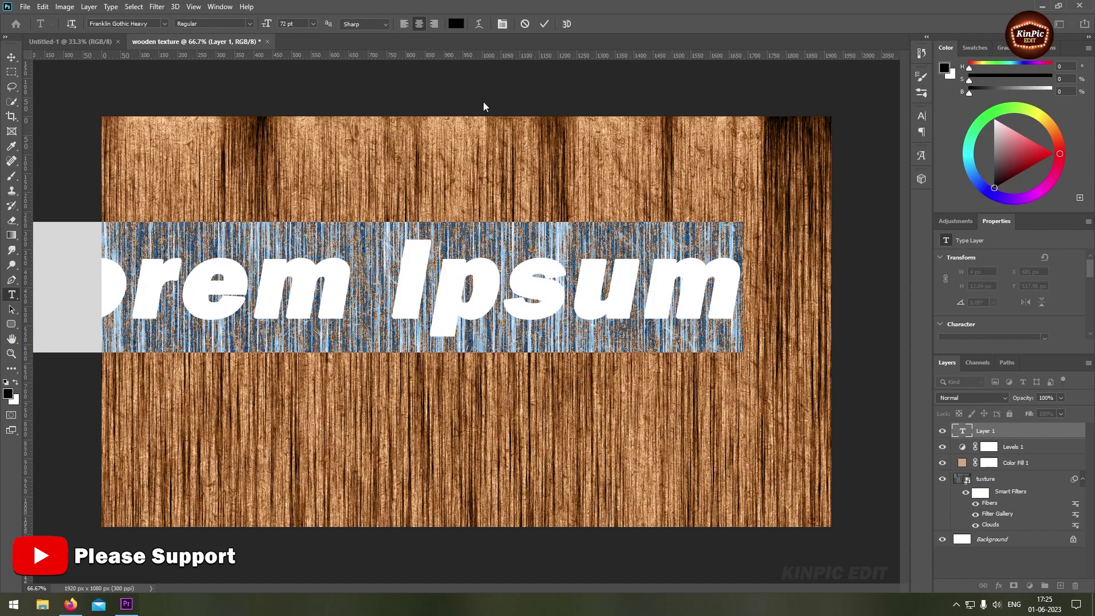
{"action": "left_click", "coordinate": [456, 23]}
{"action": "left_click_drag", "start_coordinate": [571, 354], "coordinate": [495, 321]}
{"action": "left_click", "coordinate": [749, 319]}
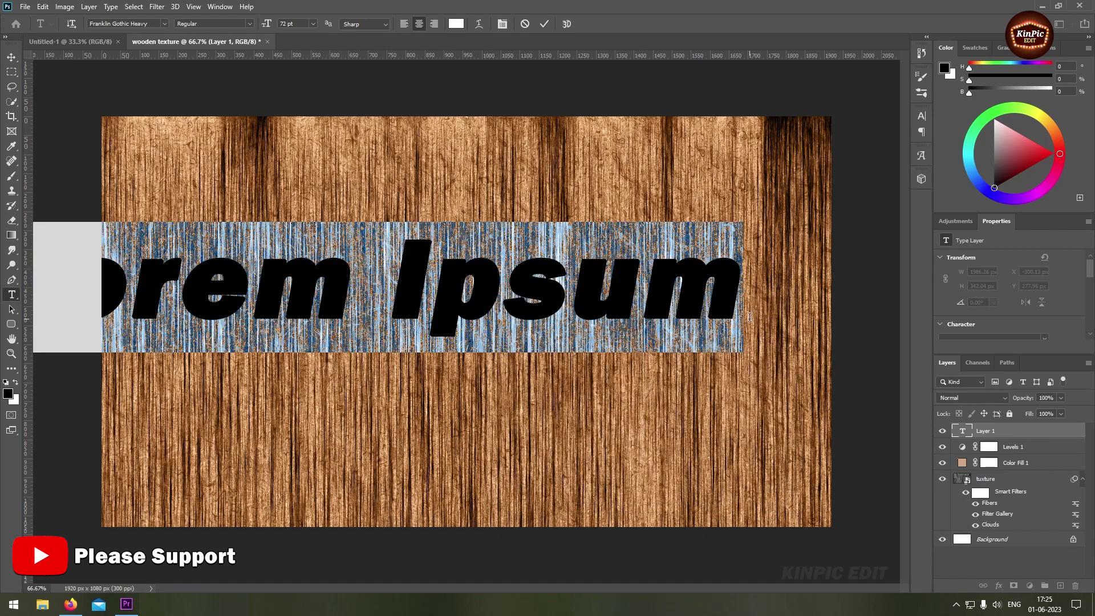
{"action": "type", "text": "TIMBER"}
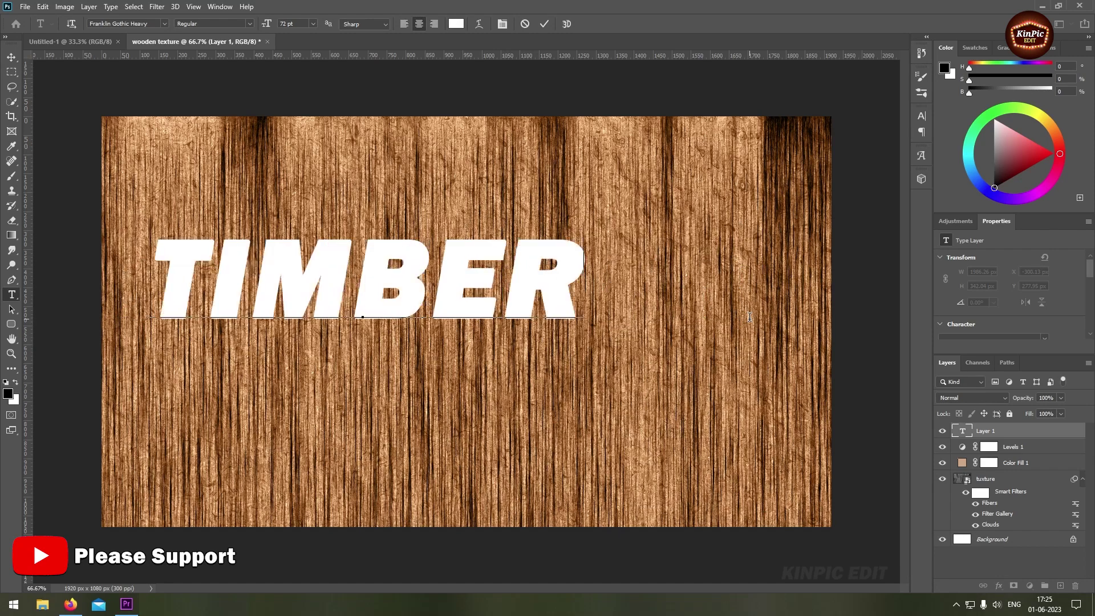
{"action": "left_click", "coordinate": [1016, 432]}
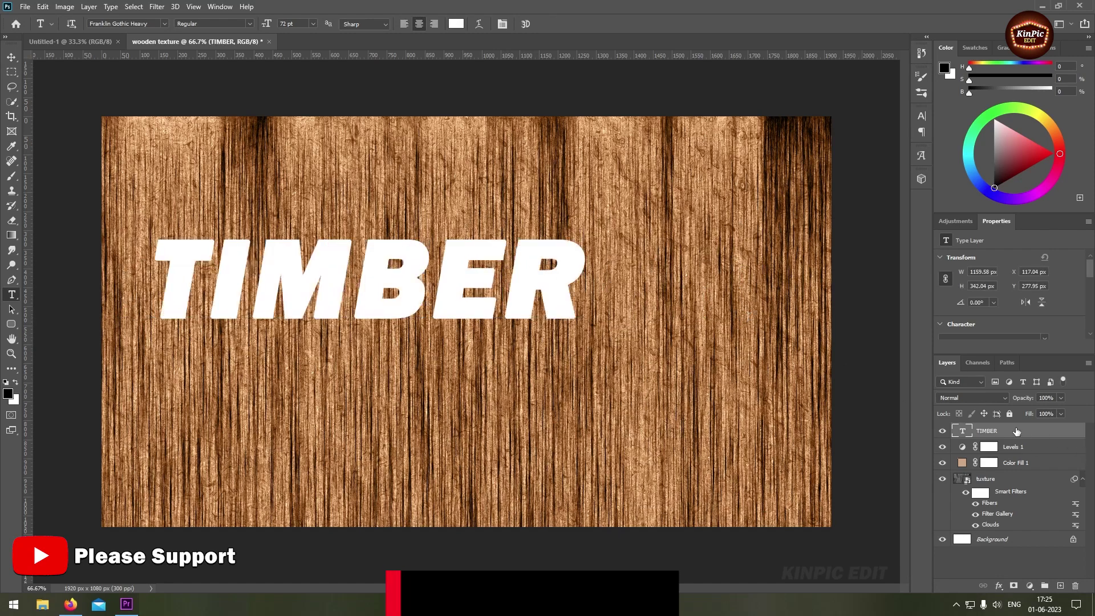
Step: Centre TIMBER on the canvas and scale it up to about 88.86 pt
{"action": "key", "text": "ctrl+t"}
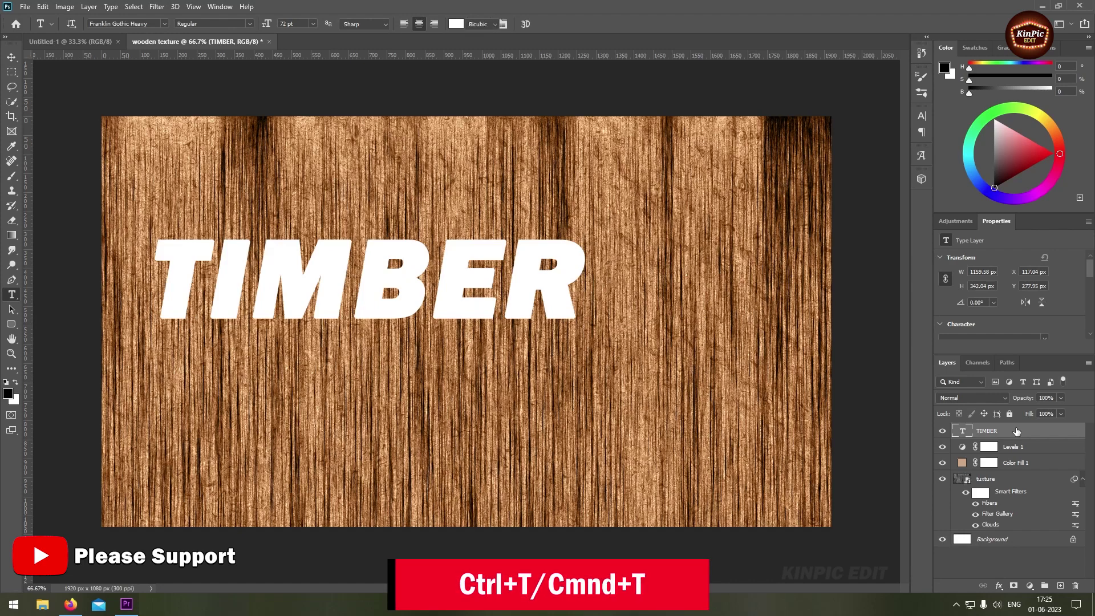
{"action": "left_click_drag", "start_coordinate": [411, 280], "coordinate": [507, 315]}
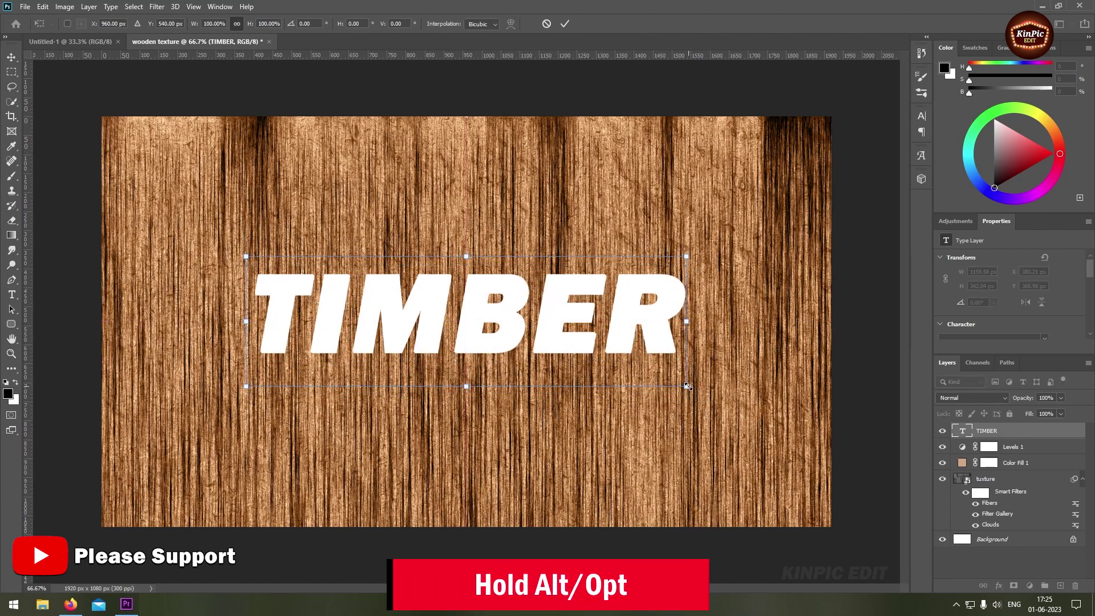
{"action": "left_click_drag", "start_coordinate": [687, 387], "coordinate": [738, 409]}
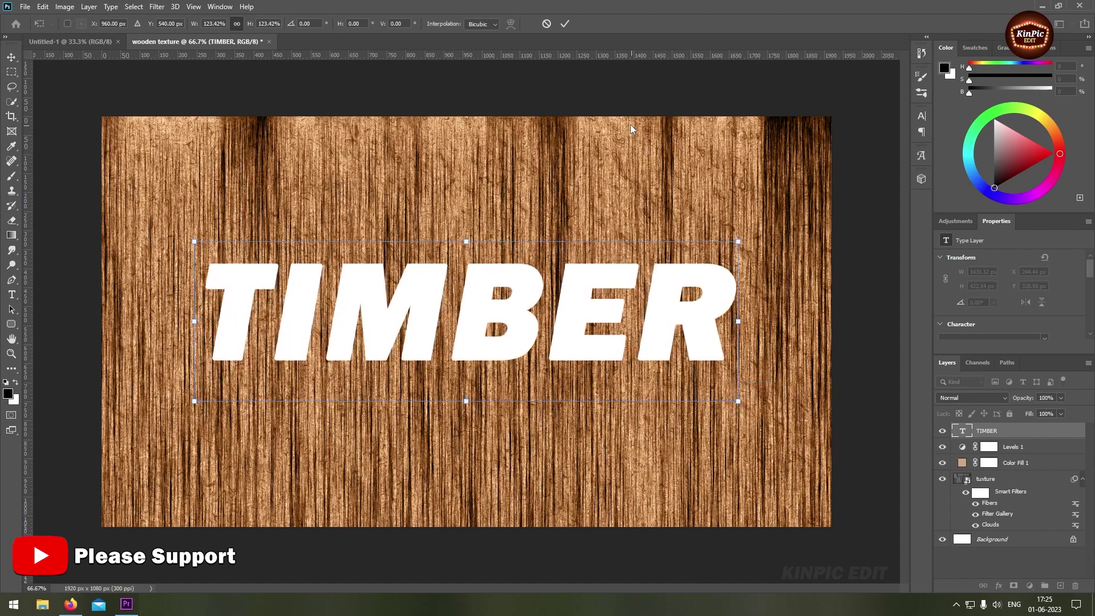
{"action": "left_click", "coordinate": [565, 23]}
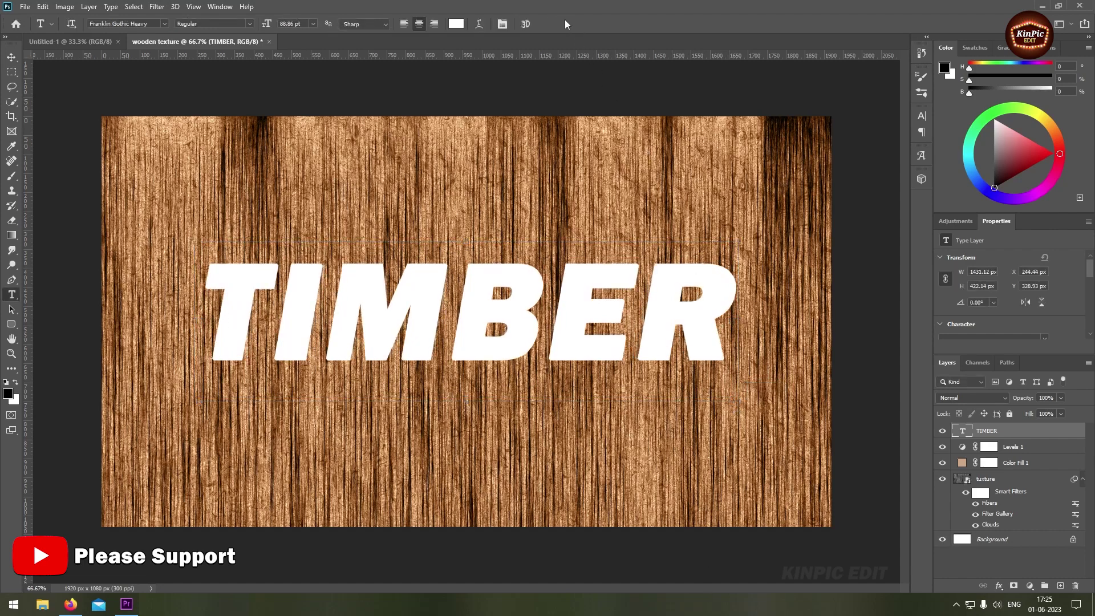
Step: Load the TIMBER letter selection and turn it into a layer mask
{"action": "left_click", "coordinate": [961, 430], "text": "ctrl"}
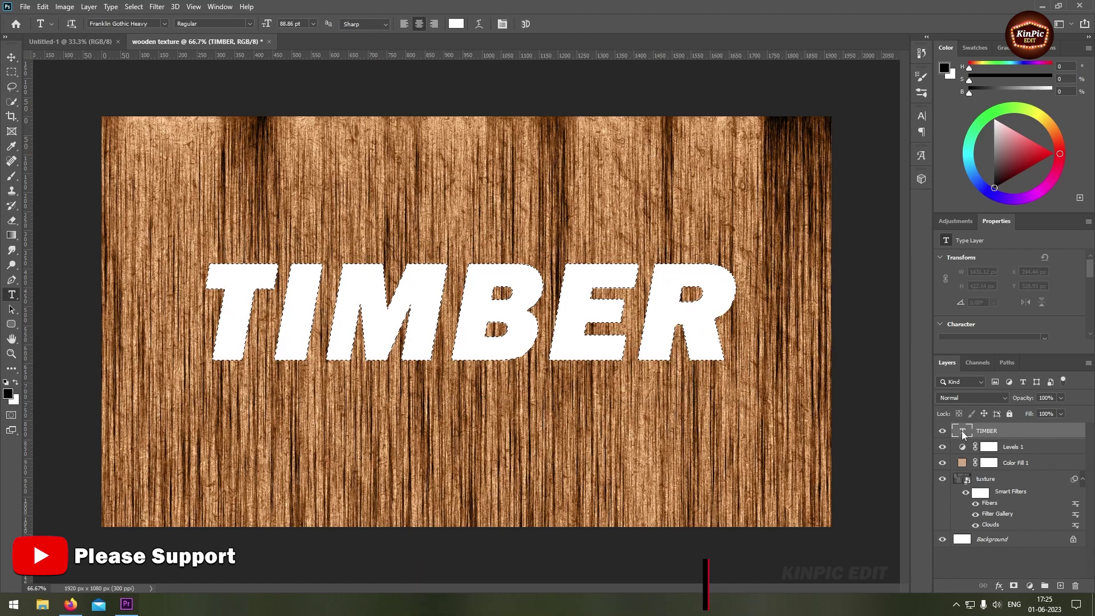
{"action": "left_click", "coordinate": [1014, 586]}
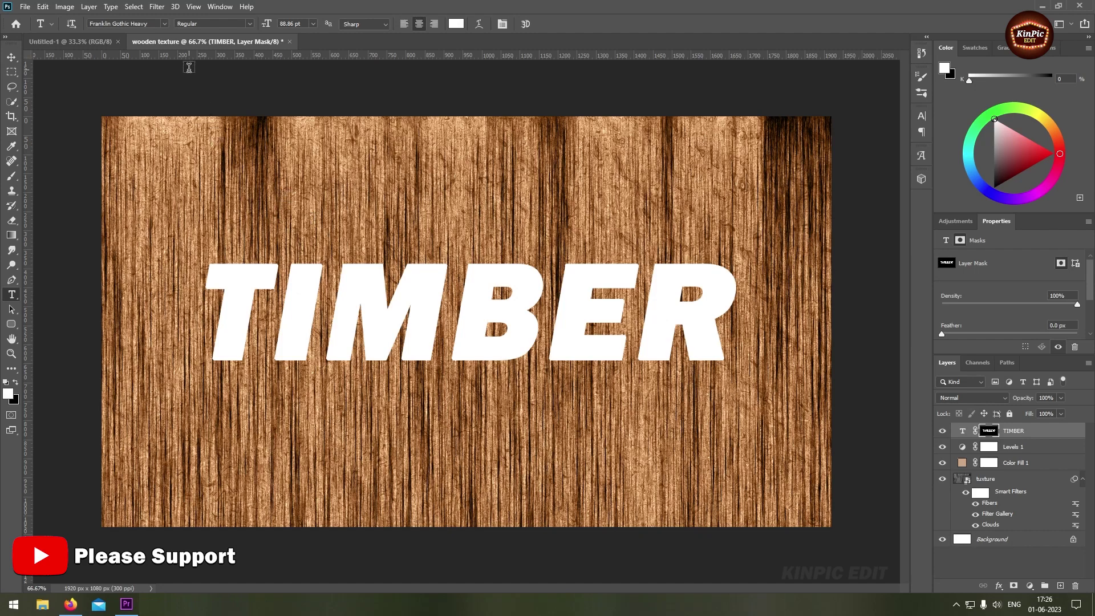
Step: Apply a Crystallize filter with Cell Size 10 to the TIMBER layer mask
{"action": "left_click", "coordinate": [153, 7]}
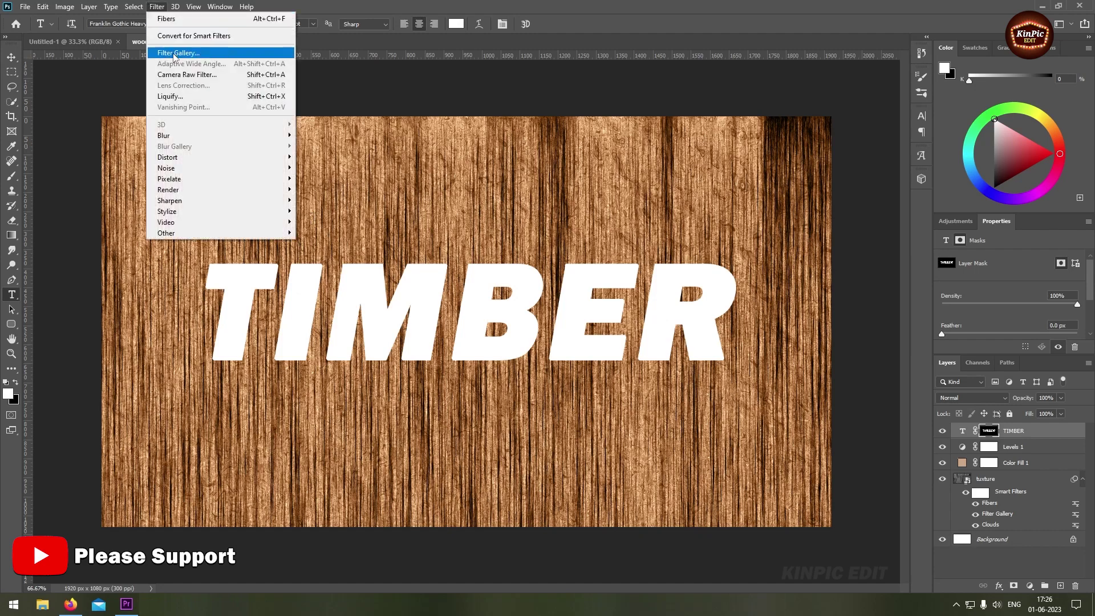
{"action": "mouse_move", "coordinate": [178, 181]}
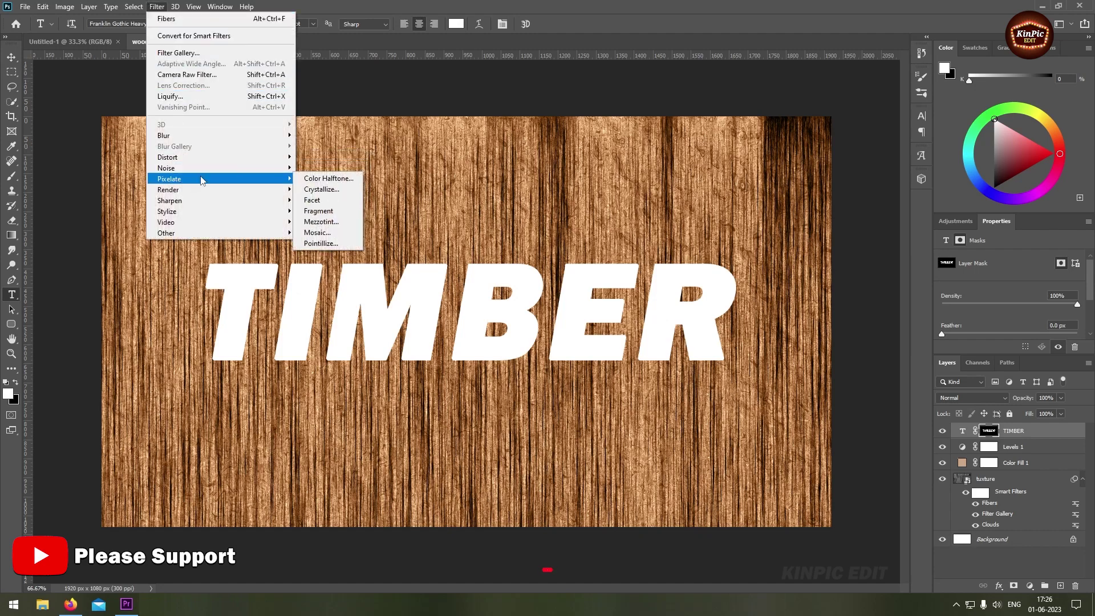
{"action": "left_click", "coordinate": [354, 190]}
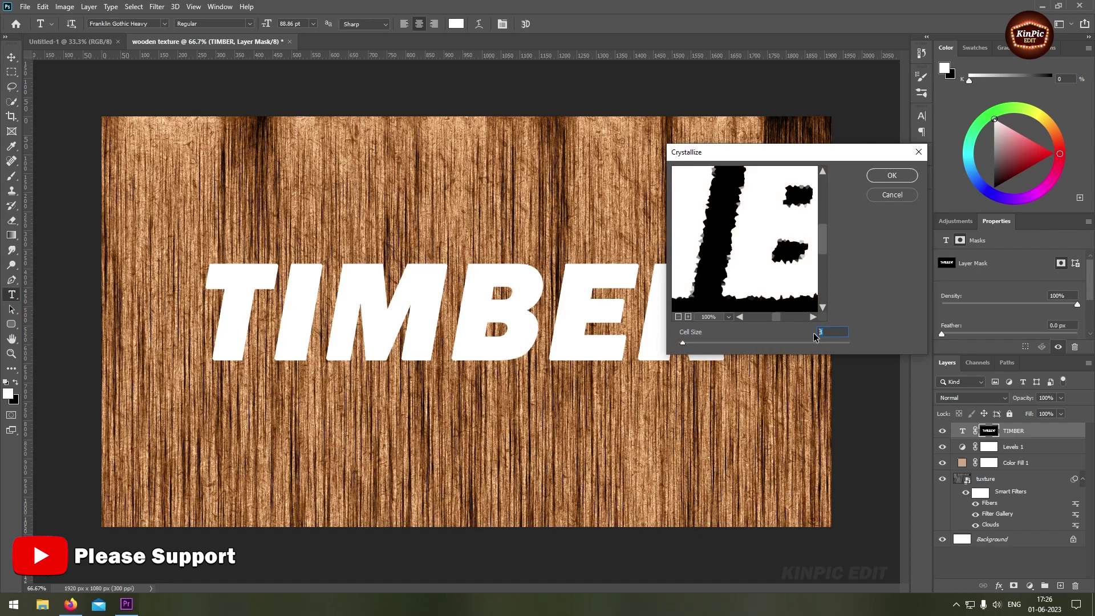
{"action": "type", "text": "10"}
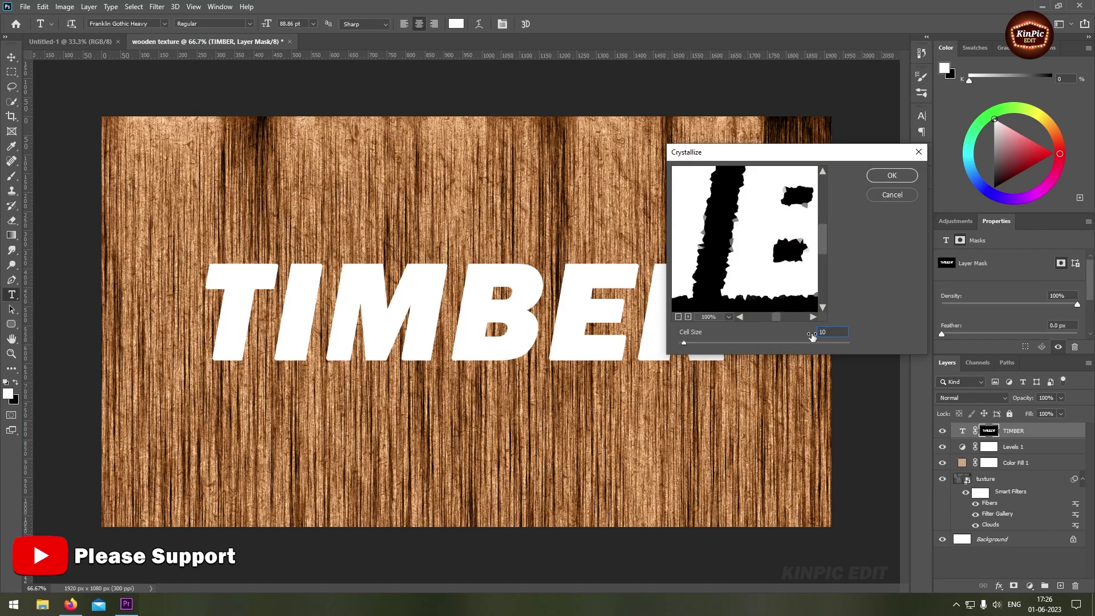
{"action": "left_click_drag", "start_coordinate": [746, 233], "coordinate": [792, 227]}
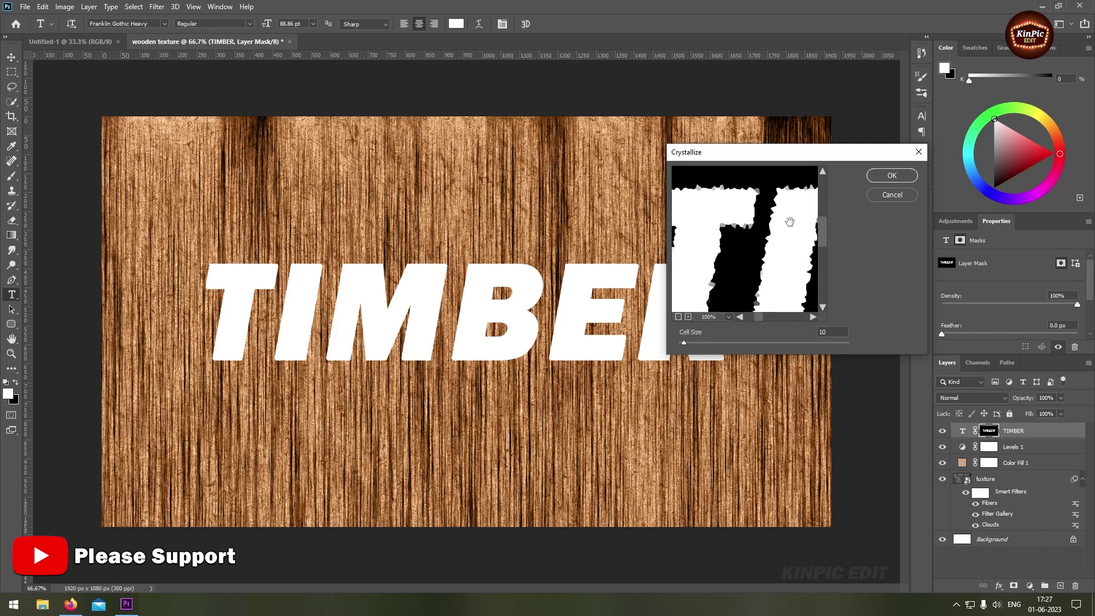
{"action": "left_click", "coordinate": [893, 177]}
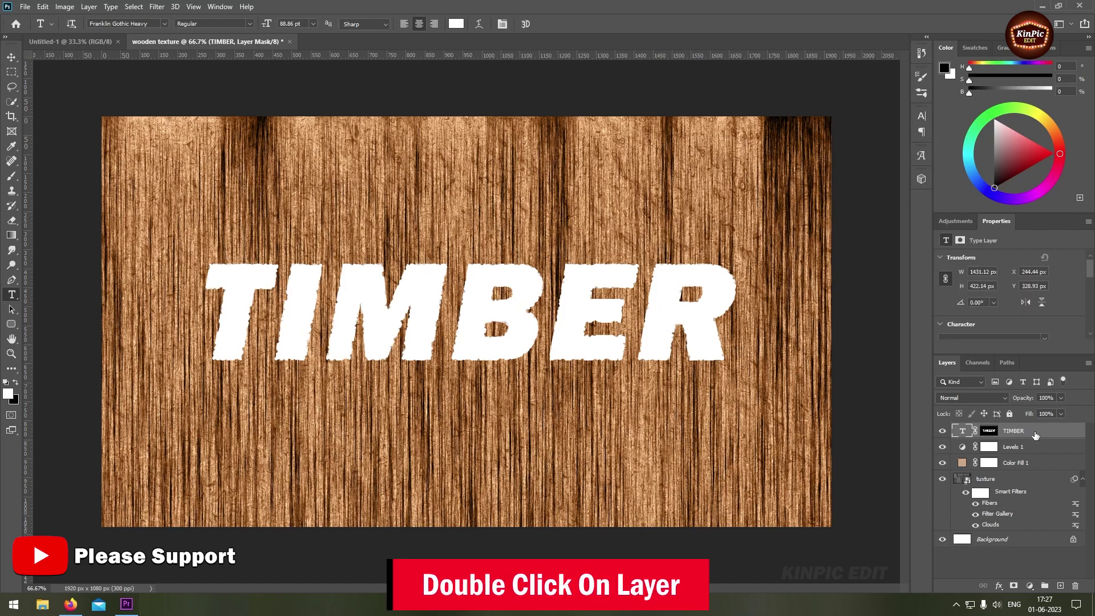
Step: Set TIMBER's Blend If Underlying Layer black slider, split to 39/50
{"action": "double_click", "coordinate": [1036, 436]}
{"action": "left_click_drag", "start_coordinate": [736, 20], "coordinate": [758, 29]}
{"action": "left_click_drag", "start_coordinate": [798, 256], "coordinate": [851, 258]}
{"action": "key", "text": "alt"}
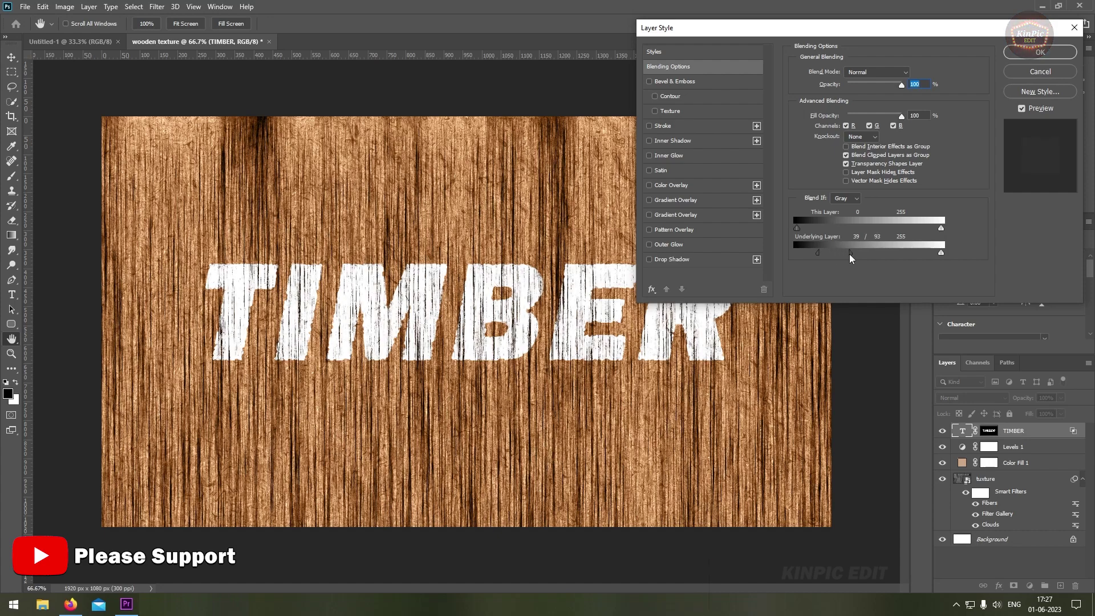
{"action": "left_click", "coordinate": [1032, 53]}
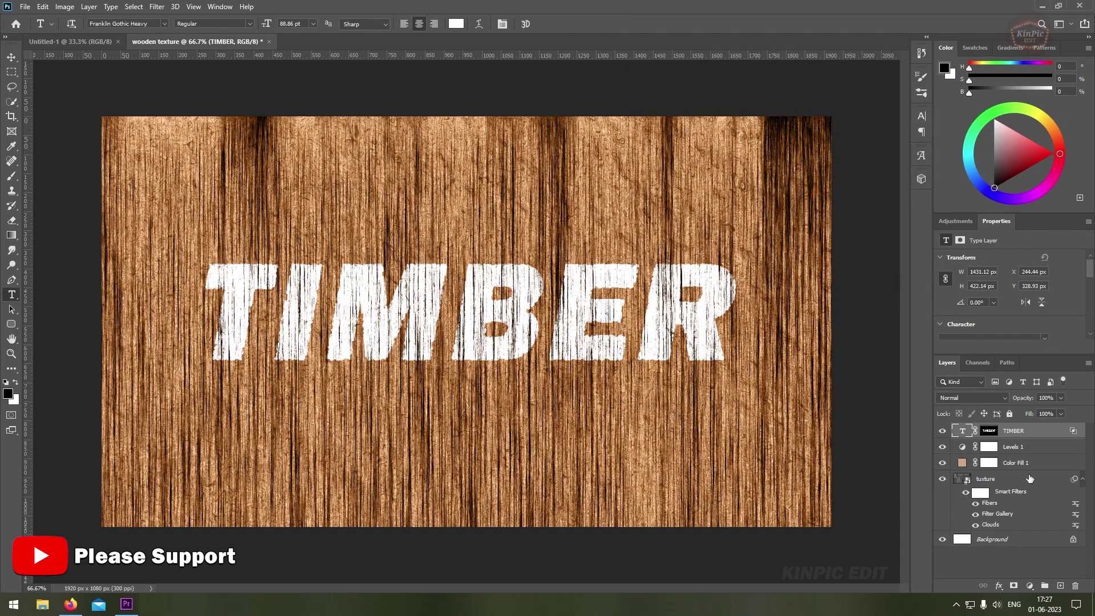
Step: Add a Gradient fill layer using the Basics Black, White preset
{"action": "left_click", "coordinate": [1029, 586]}
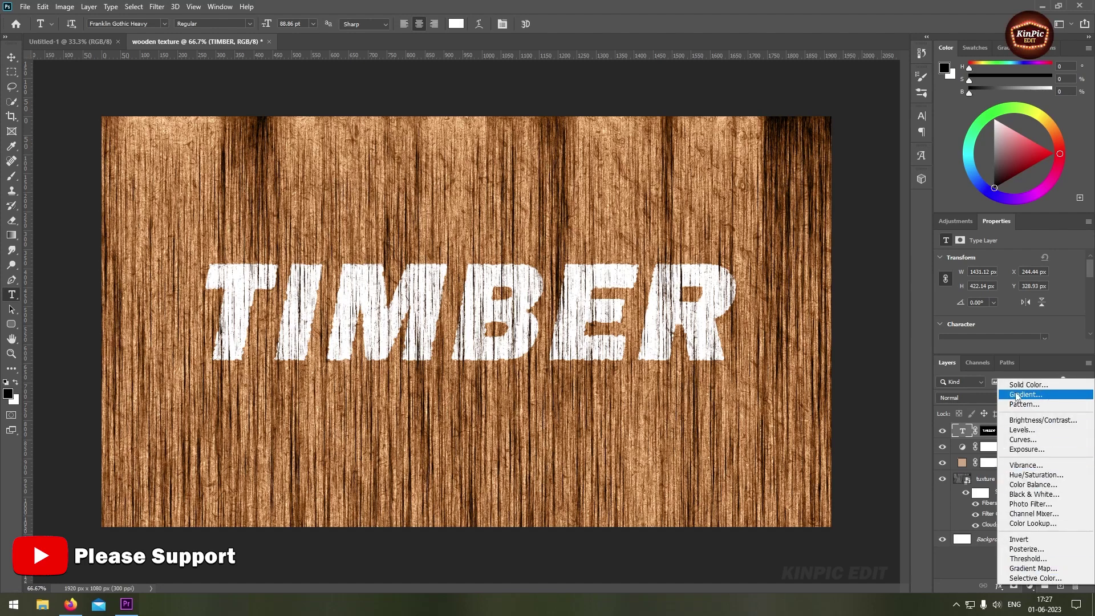
{"action": "left_click", "coordinate": [1062, 397]}
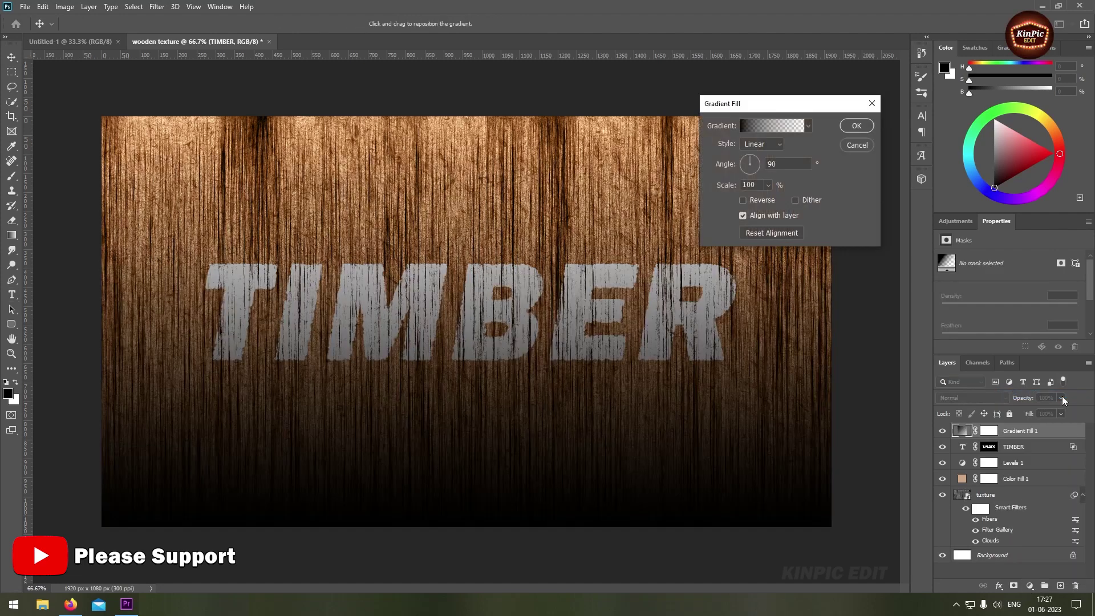
{"action": "left_click_drag", "start_coordinate": [792, 105], "coordinate": [809, 92]}
{"action": "left_click", "coordinate": [789, 112]}
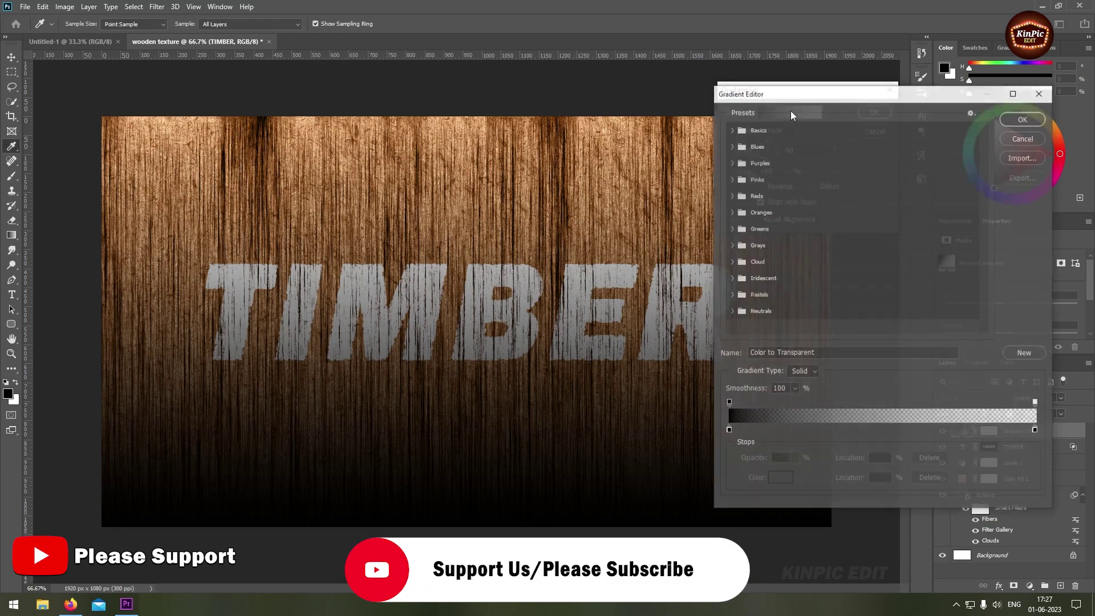
{"action": "left_click", "coordinate": [733, 129]}
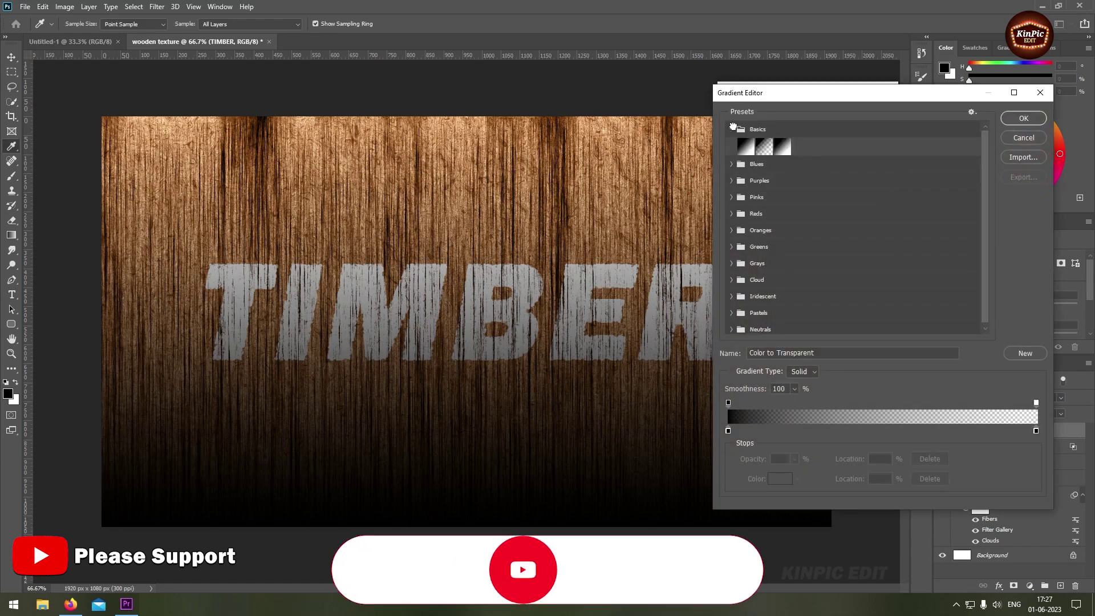
{"action": "left_click", "coordinate": [783, 146]}
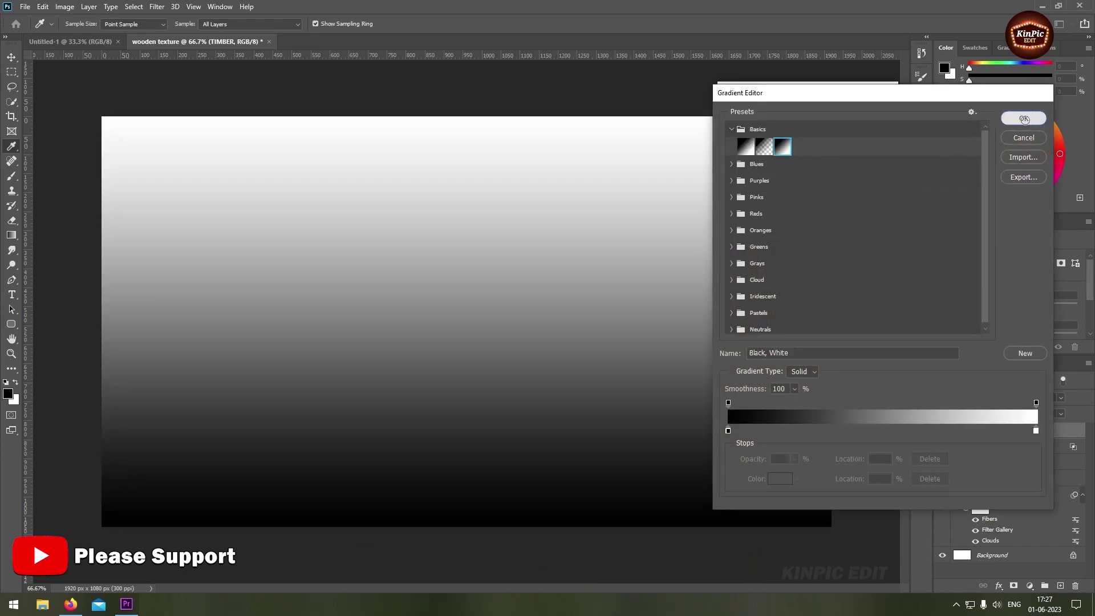
{"action": "left_click", "coordinate": [1023, 118]}
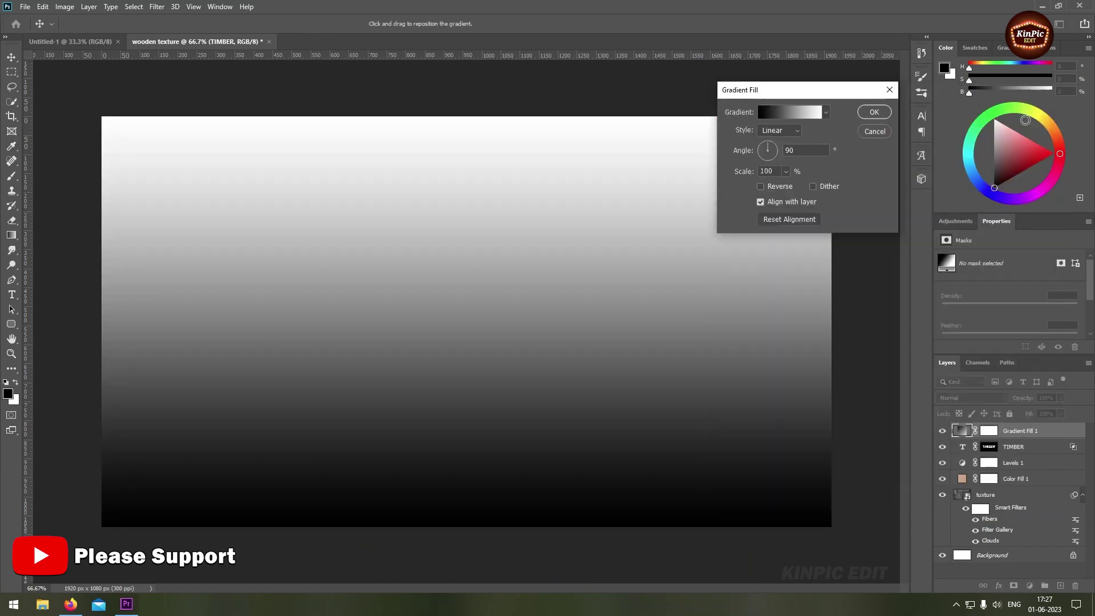
Step: Reverse the gradient and angle it diagonally at 154.43° before committing the fill layer
{"action": "left_click", "coordinate": [760, 188]}
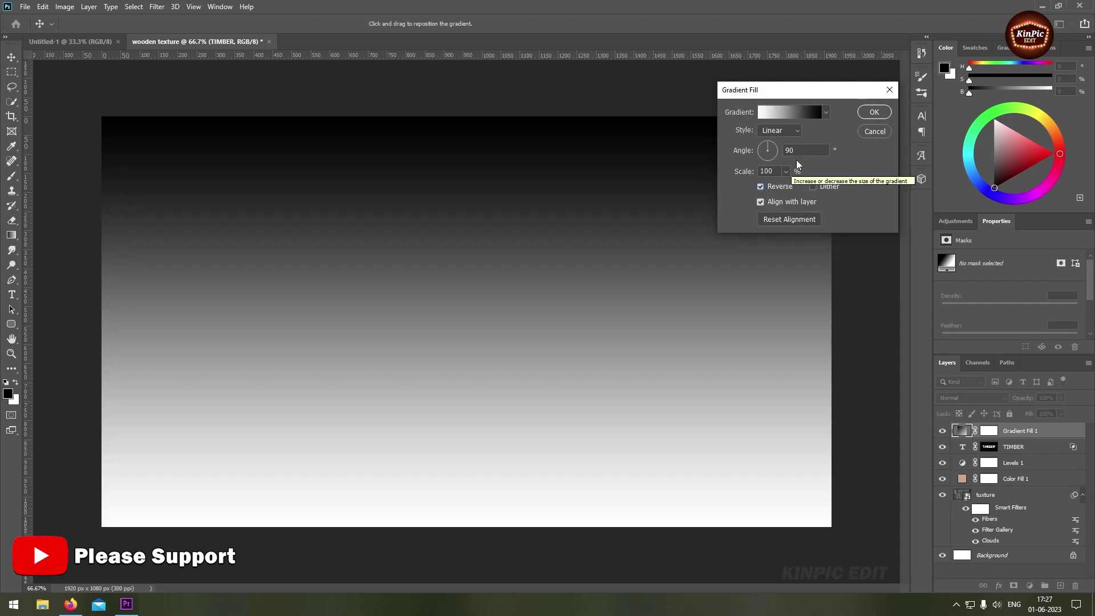
{"action": "left_click_drag", "start_coordinate": [768, 157], "coordinate": [761, 147]}
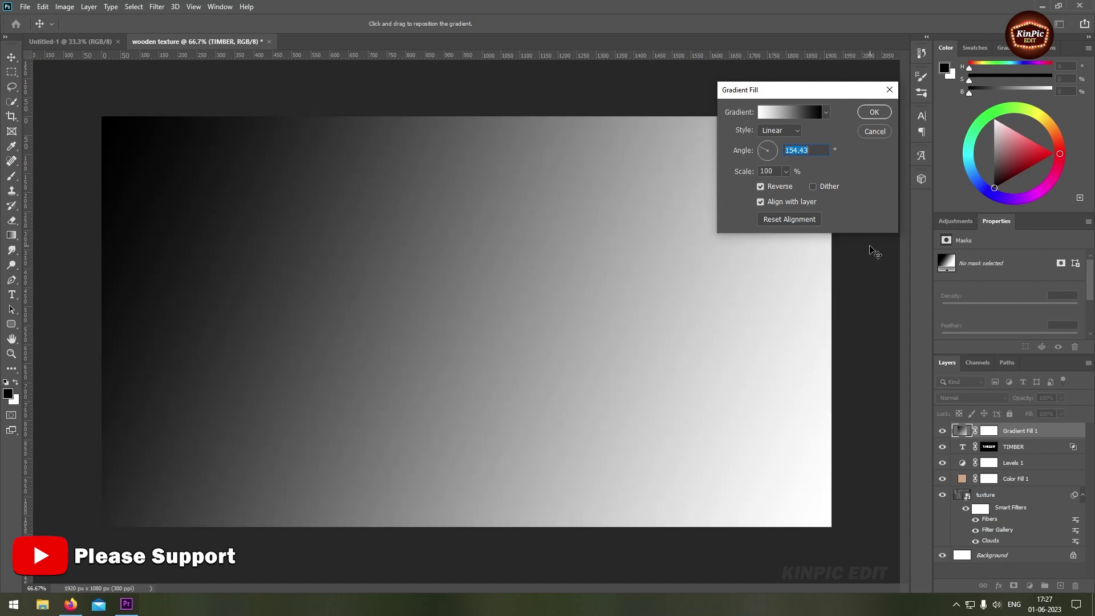
{"action": "left_click", "coordinate": [874, 113]}
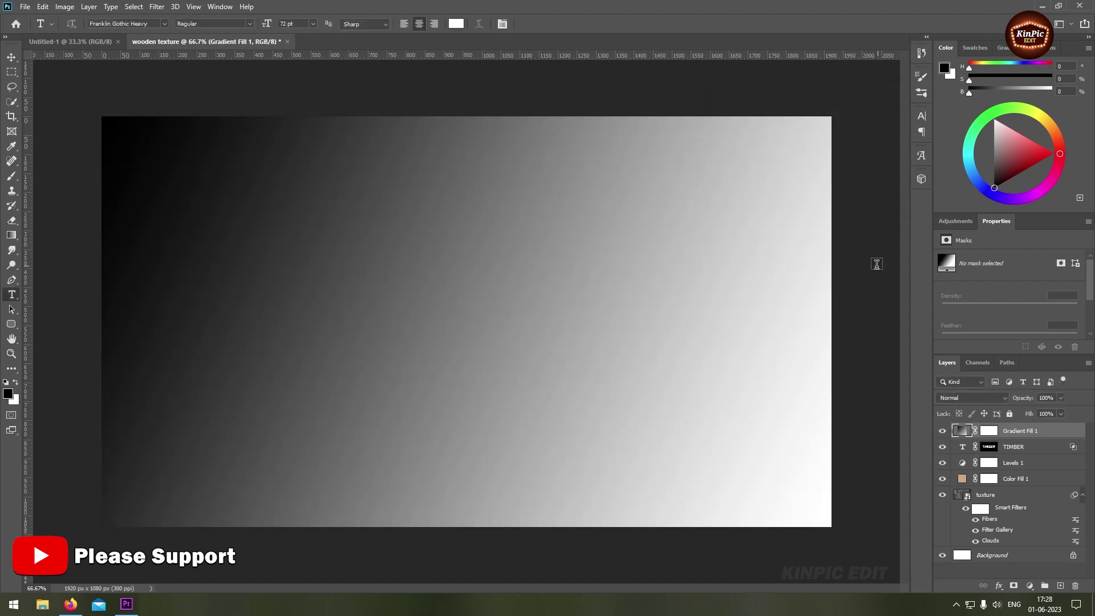
{"action": "left_click", "coordinate": [973, 401]}
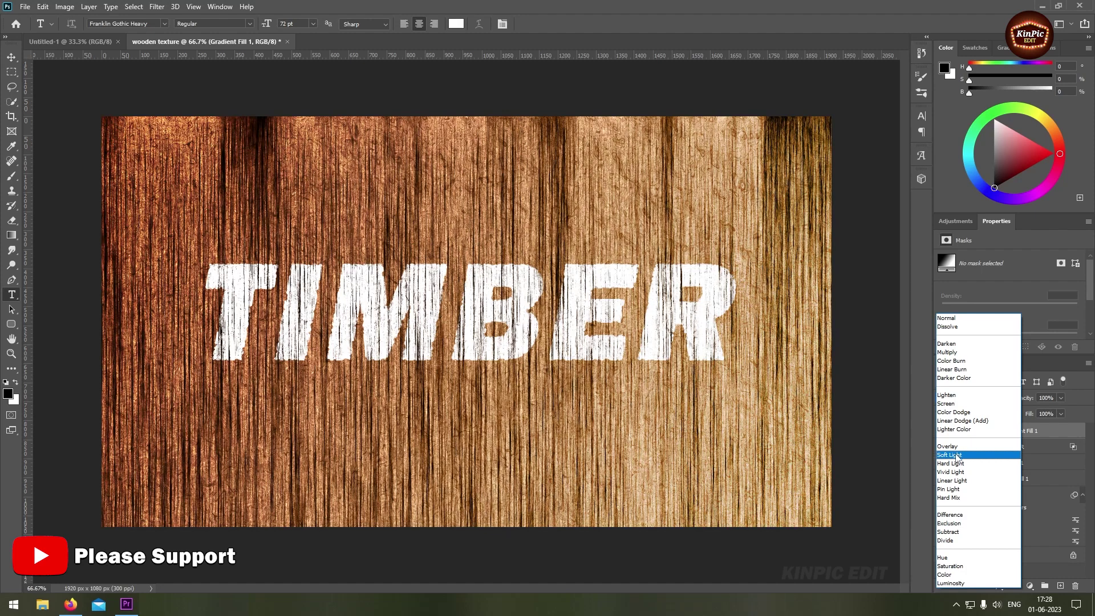
Step: Set Gradient Fill 1 to Soft Light blend mode at 80% opacity
{"action": "left_click", "coordinate": [975, 460]}
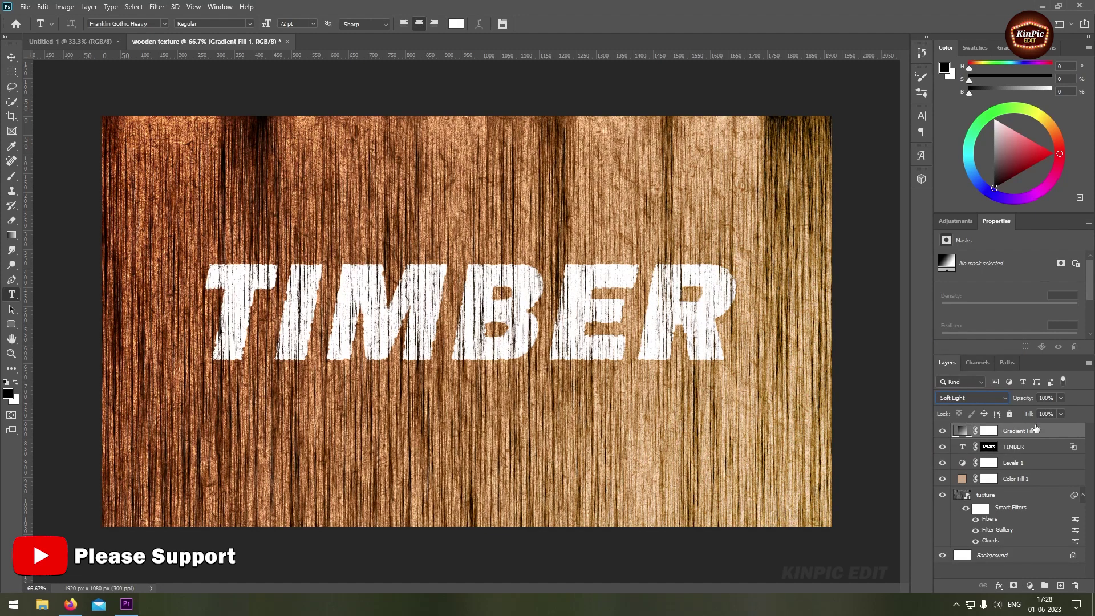
{"action": "left_click", "coordinate": [1060, 399]}
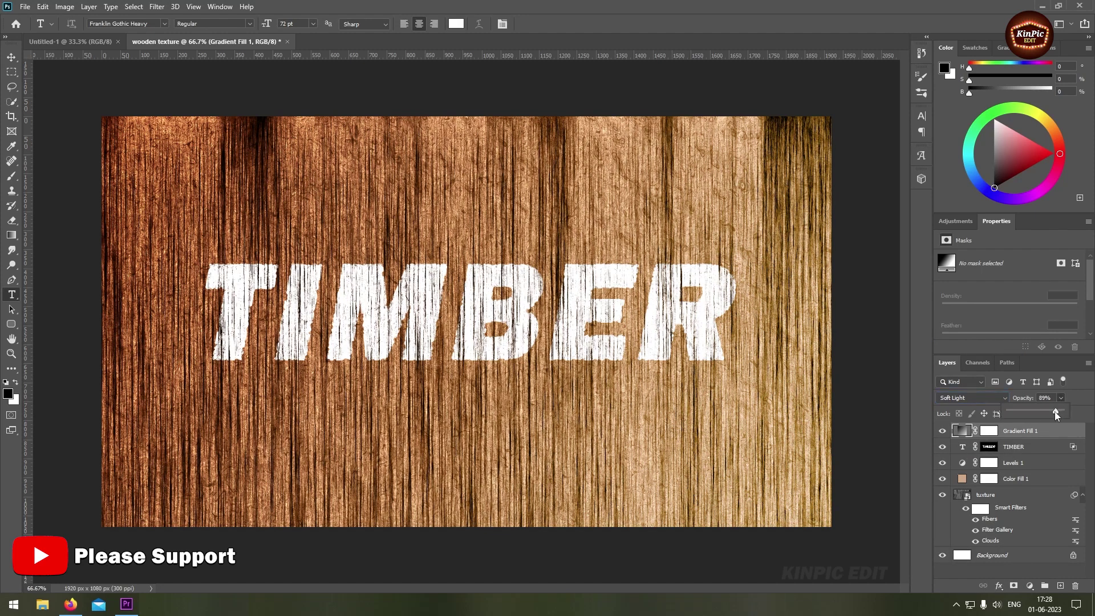
{"action": "left_click_drag", "start_coordinate": [1039, 416], "coordinate": [1034, 417]}
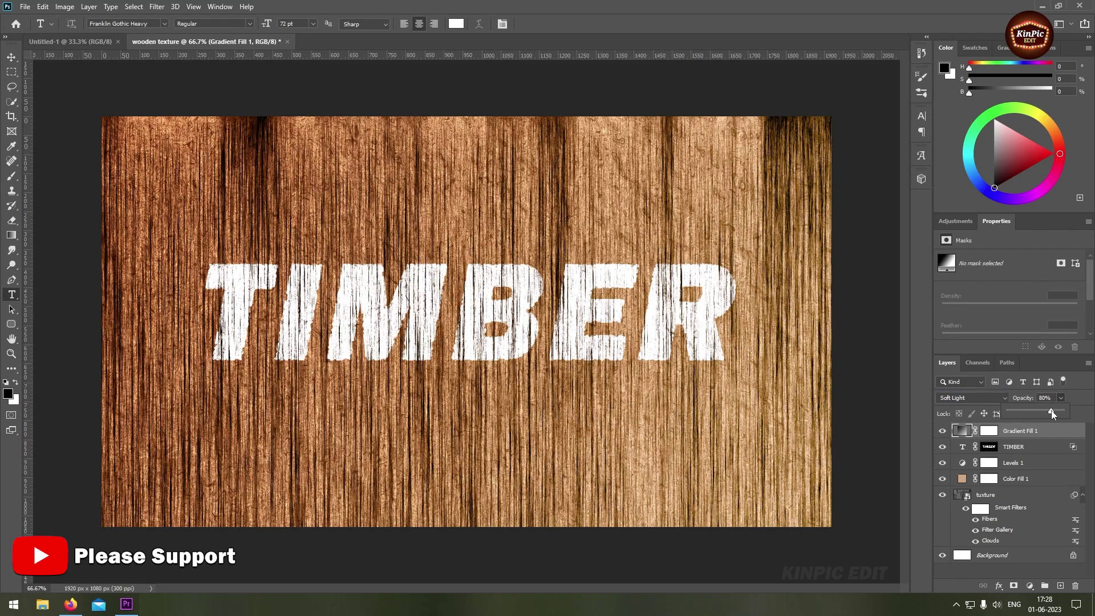
{"action": "left_click", "coordinate": [1079, 419]}
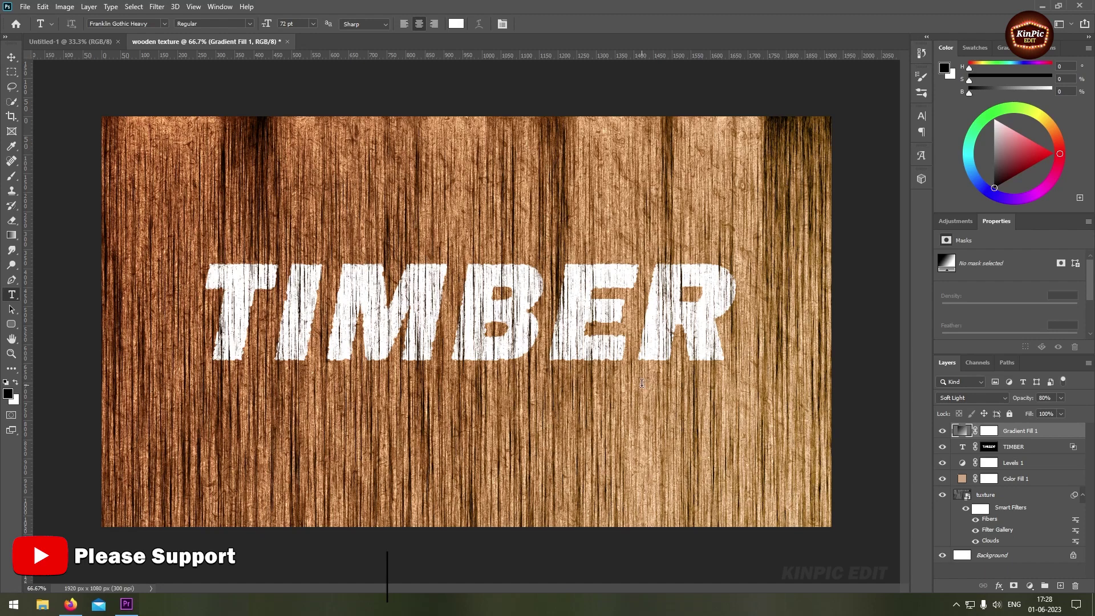